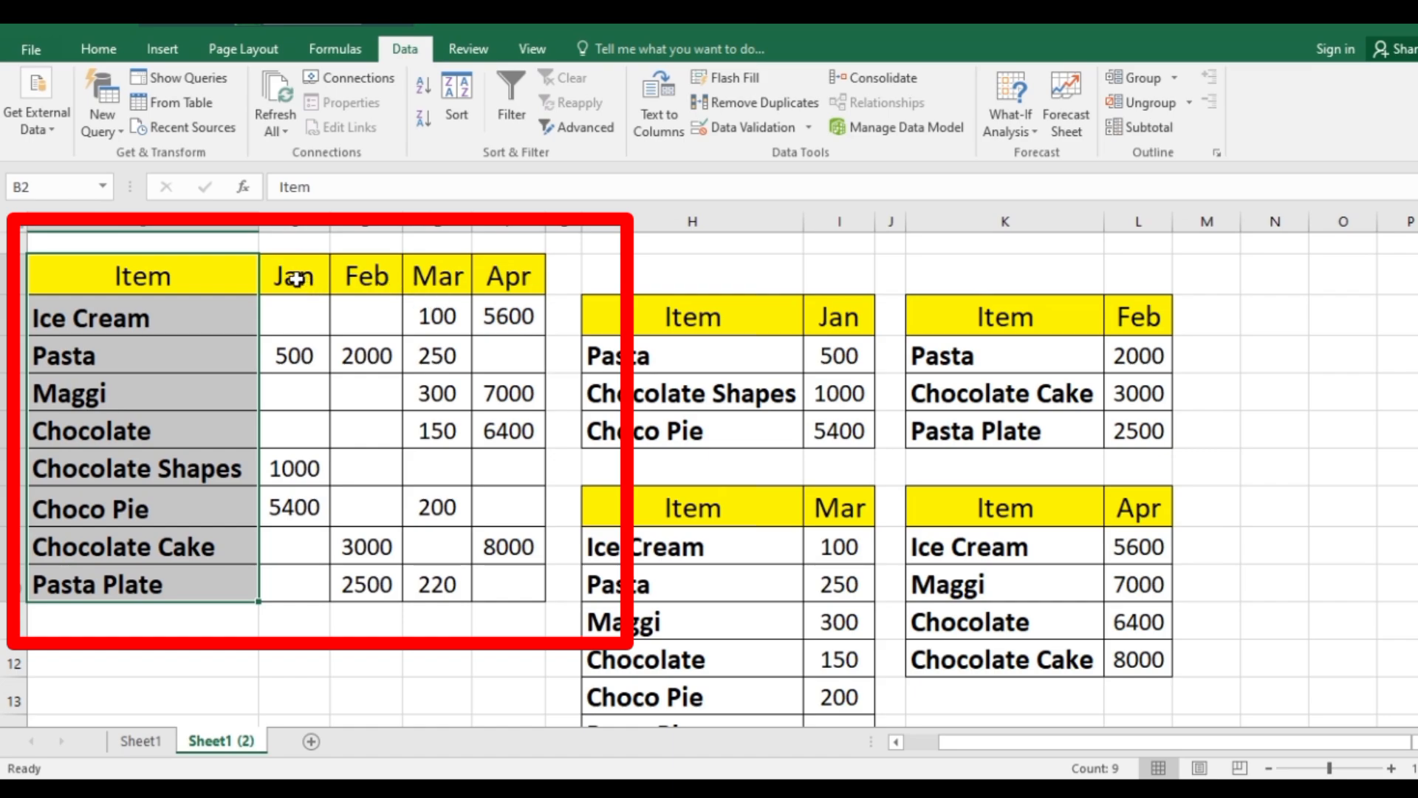
Examine the finished summary table on Sheet1 (2) and compare it with the separate monthly item tables.
{"action": "left_click_drag", "start_coordinate": [296, 278], "coordinate": [516, 277]}
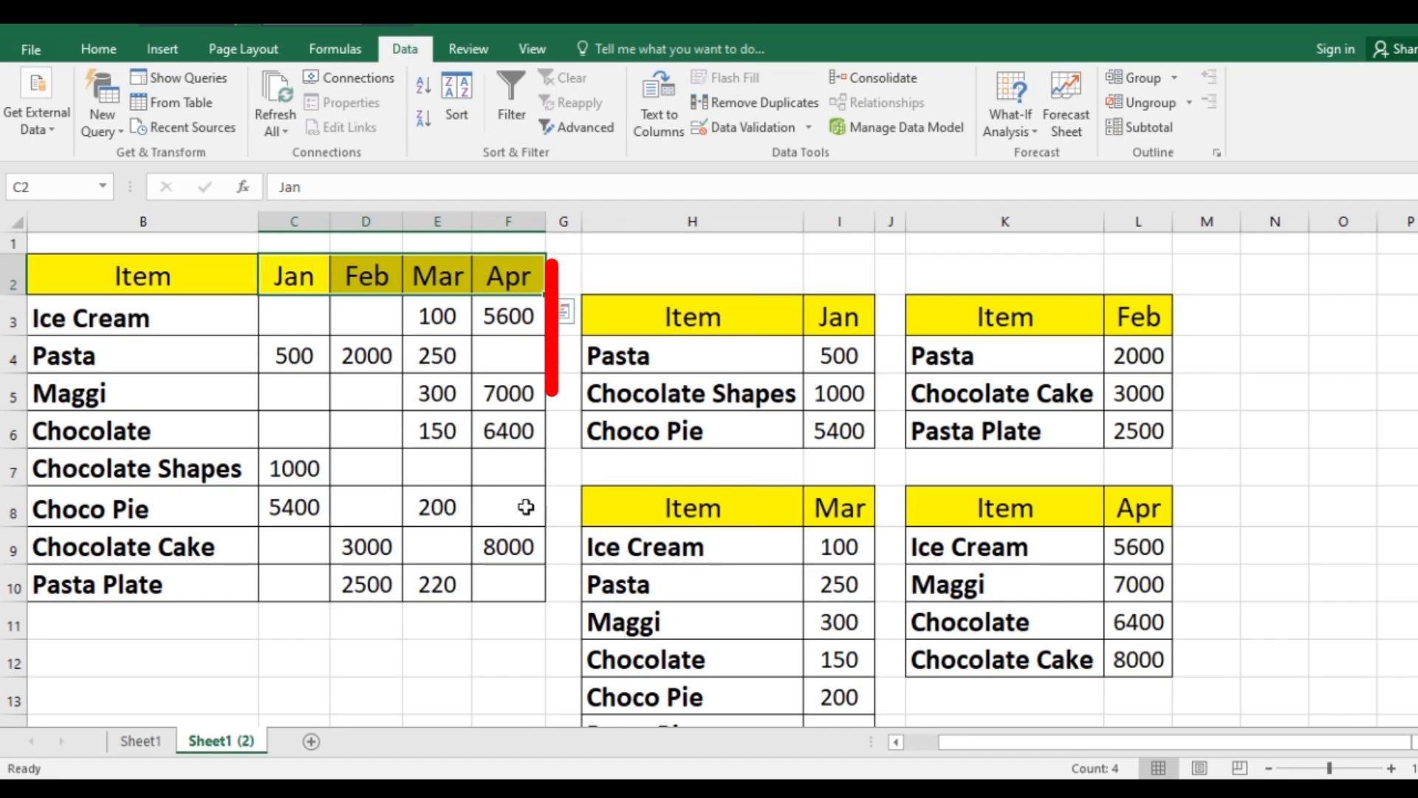
{"action": "left_click_drag", "start_coordinate": [769, 325], "coordinate": [1054, 707]}
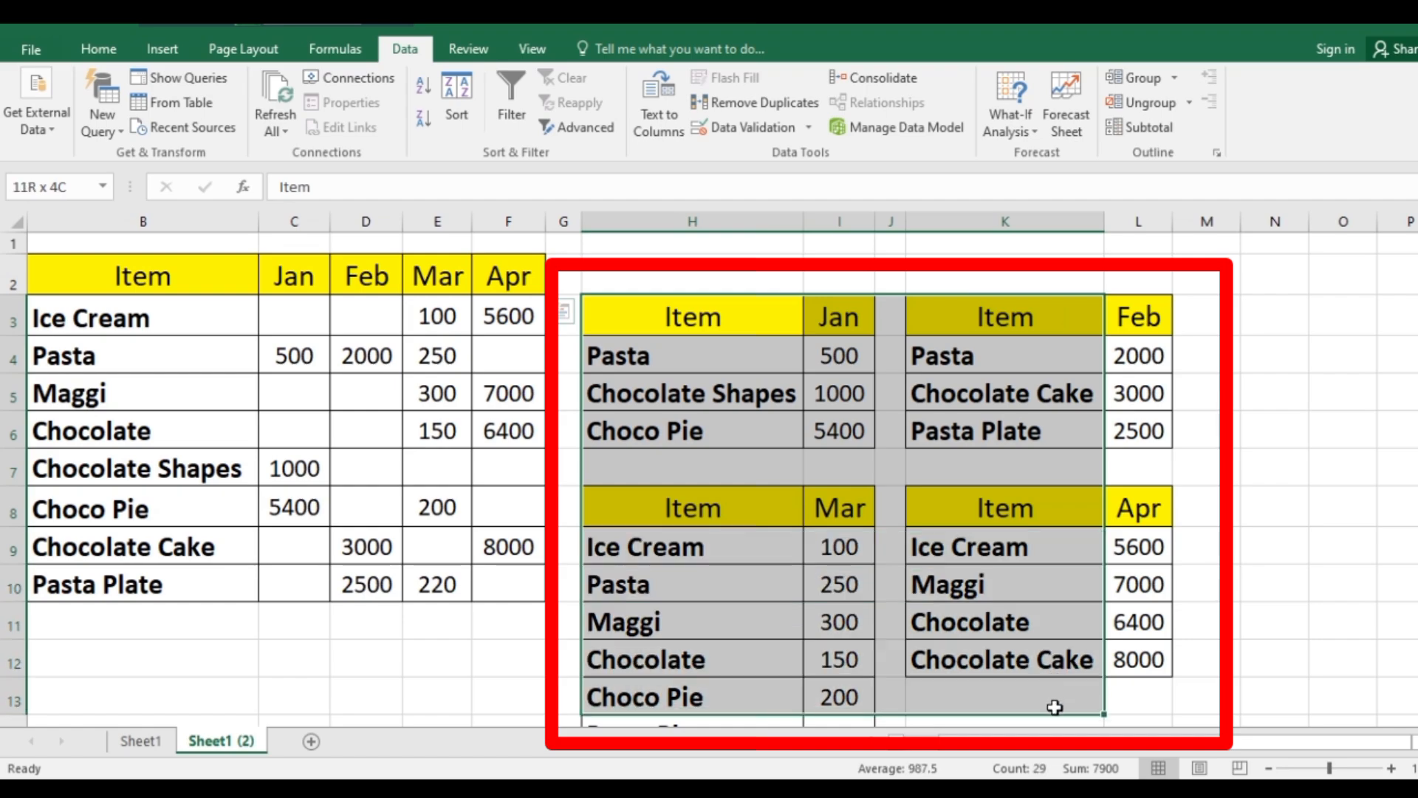
{"action": "left_click", "coordinate": [1044, 508]}
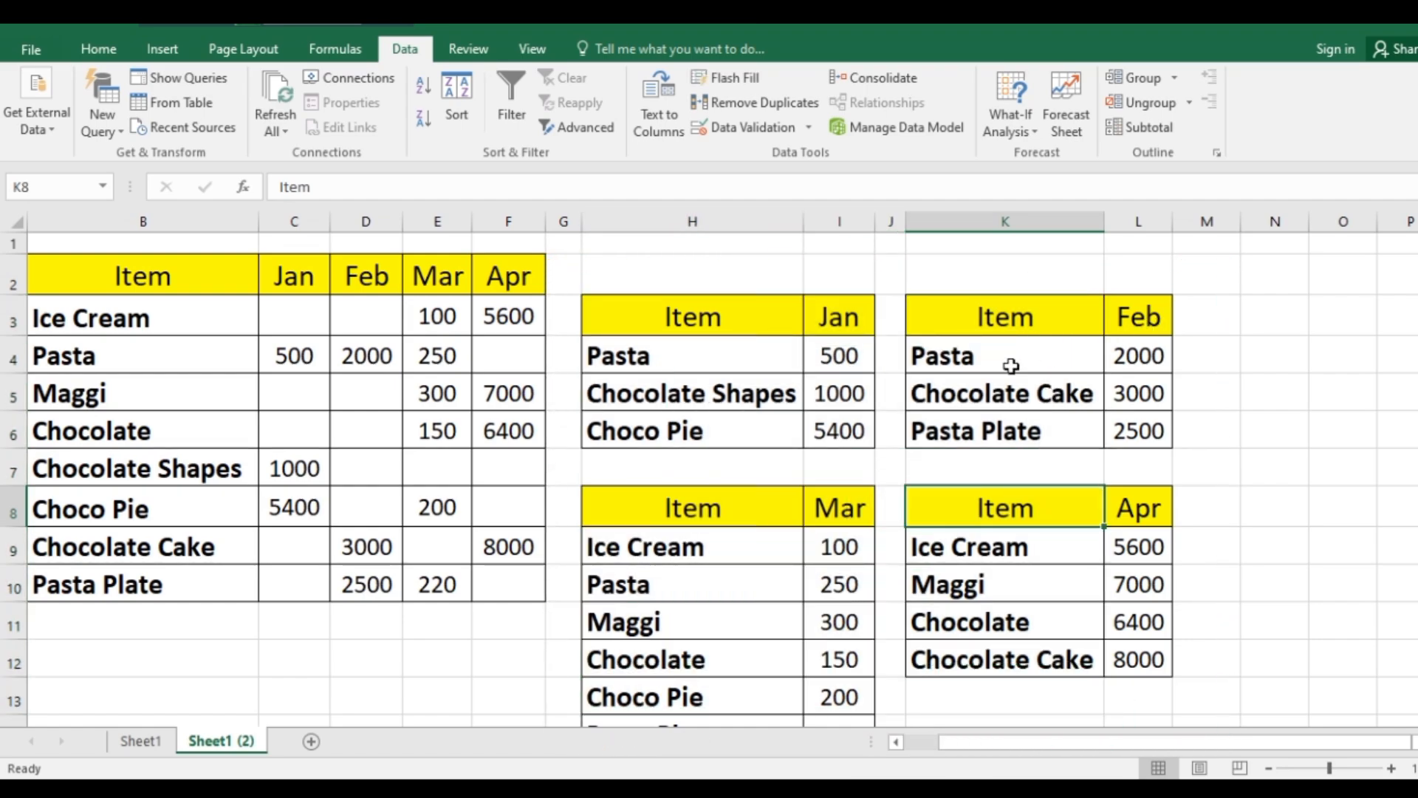
{"action": "left_click_drag", "start_coordinate": [998, 360], "coordinate": [1123, 427]}
{"action": "scroll", "coordinate": [1153, 472], "scroll_direction": "down", "scroll_amount": 2}
{"action": "left_click_drag", "start_coordinate": [960, 293], "coordinate": [998, 447]}
{"action": "left_click_drag", "start_coordinate": [1100, 446], "coordinate": [1124, 443]}
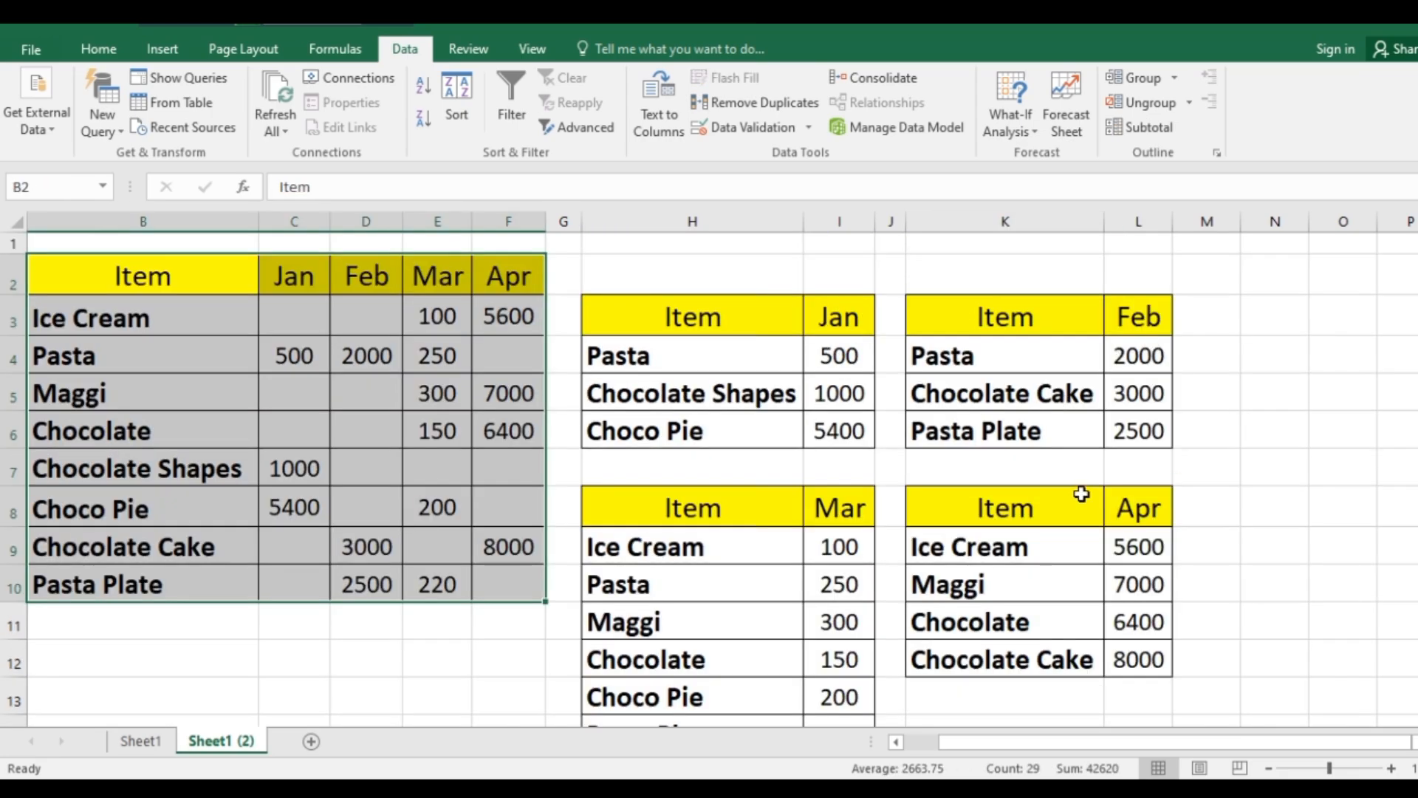
{"action": "left_click_drag", "start_coordinate": [684, 317], "coordinate": [1064, 669]}
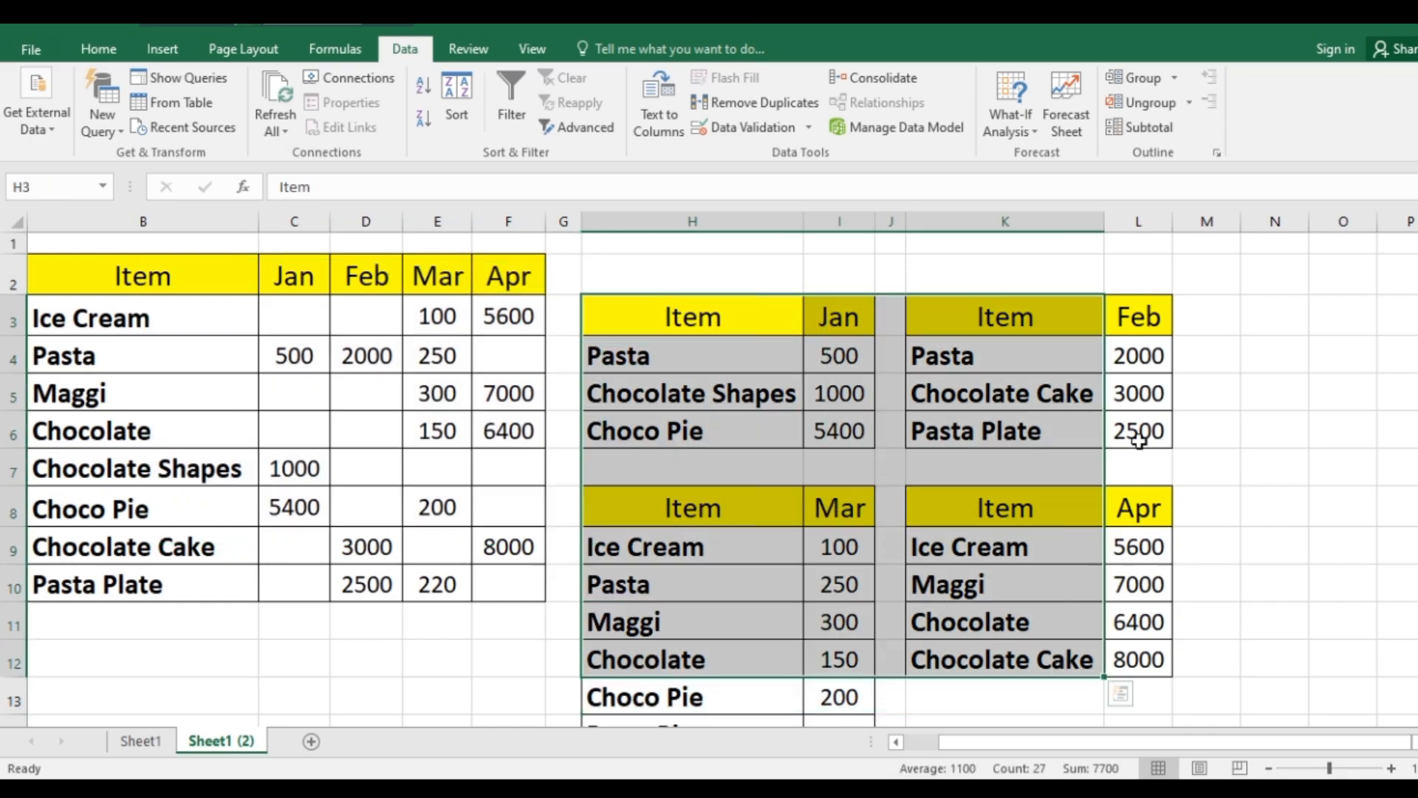
{"action": "left_click", "coordinate": [429, 402]}
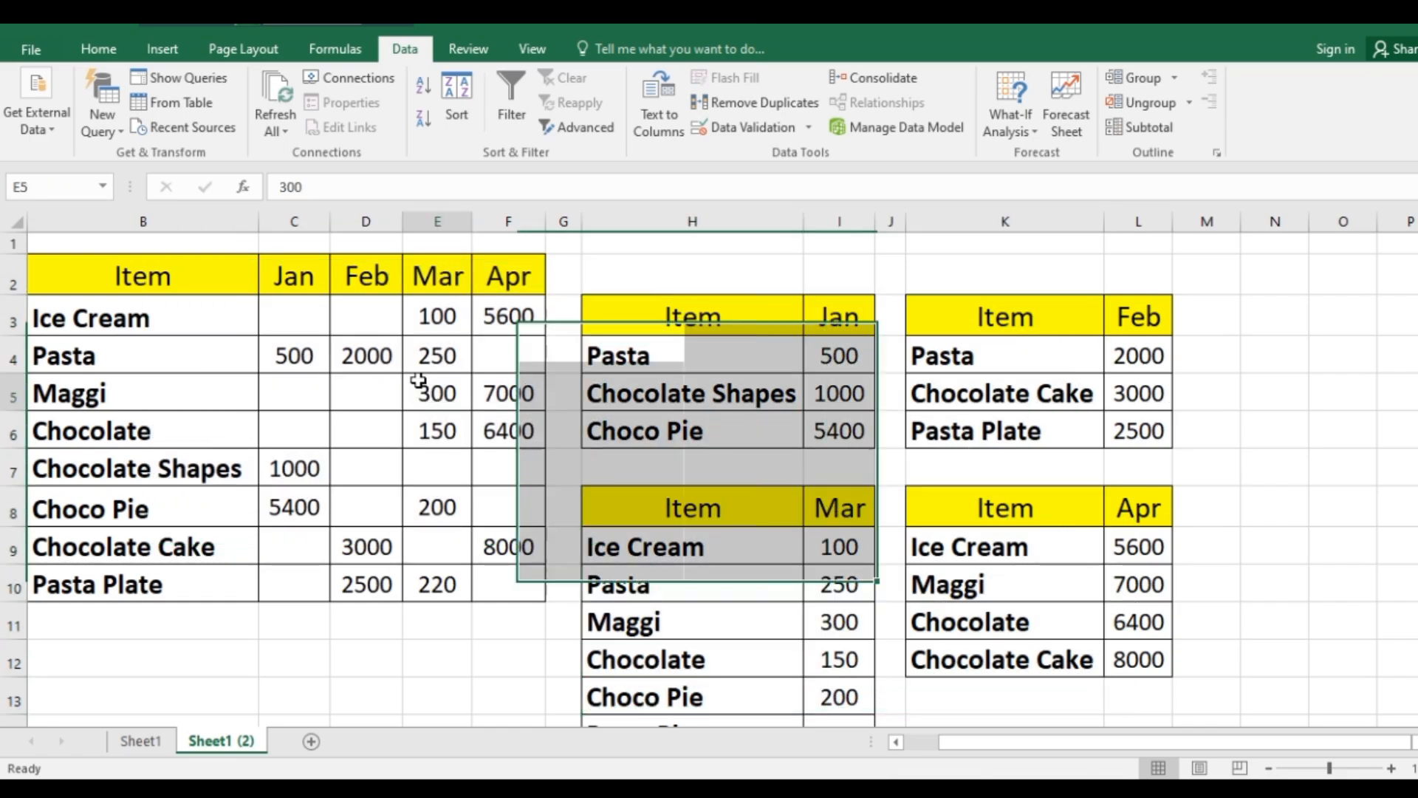
{"action": "left_click_drag", "start_coordinate": [124, 280], "coordinate": [466, 579]}
{"action": "left_click", "coordinate": [485, 630]}
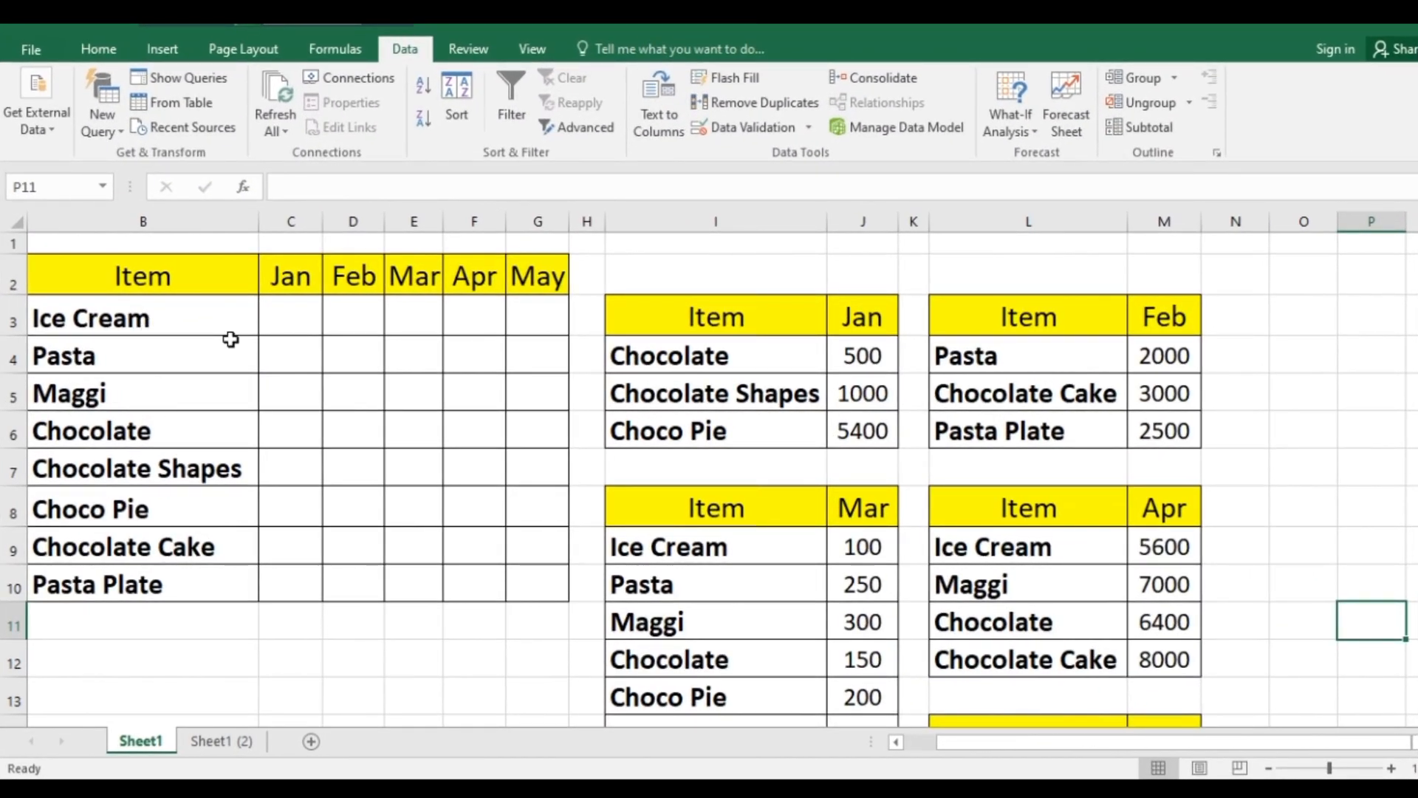
Review the empty Jan–May summary table on Sheet1 and the five monthly source tables, including May.
{"action": "left_click_drag", "start_coordinate": [124, 278], "coordinate": [516, 269]}
{"action": "left_click", "coordinate": [517, 274]}
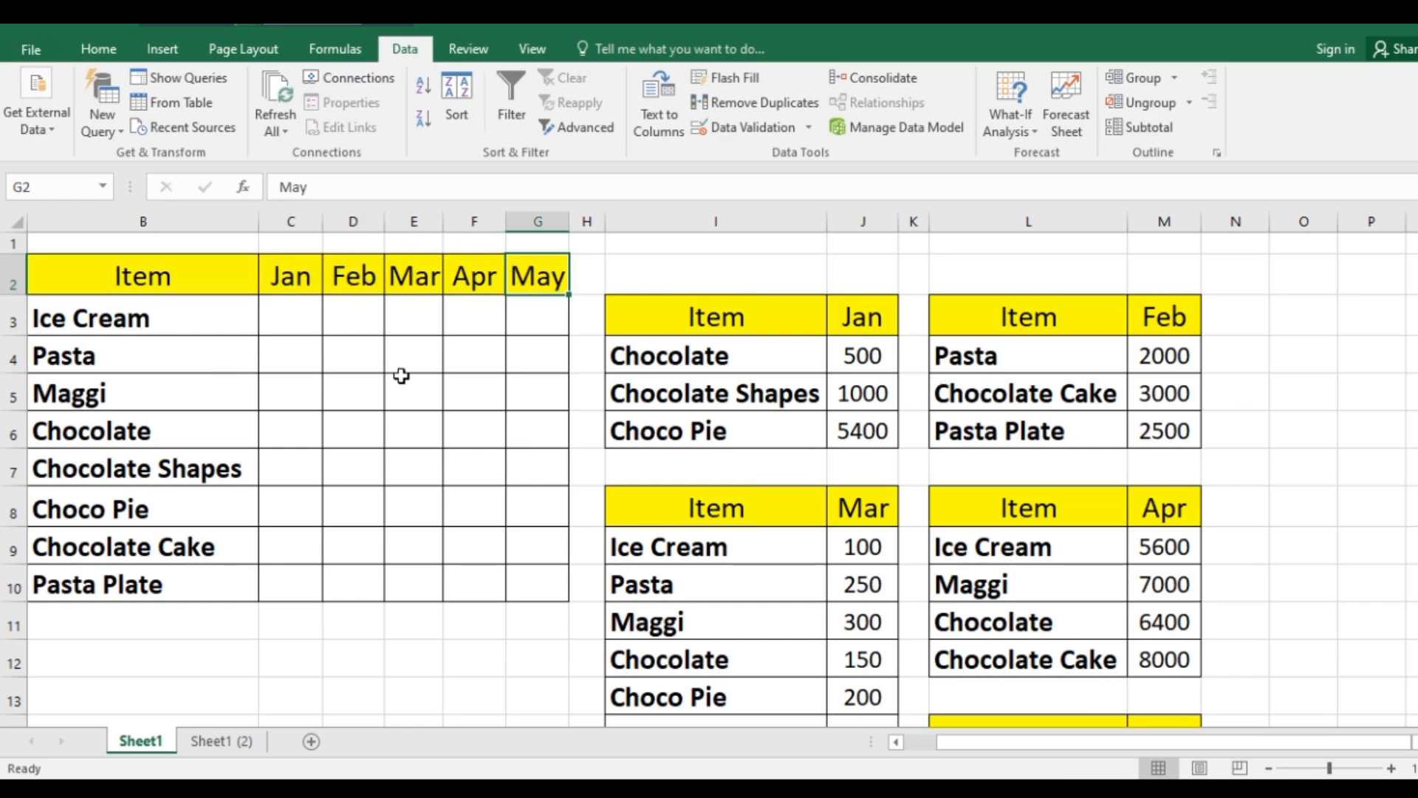
{"action": "scroll", "coordinate": [835, 332], "scroll_direction": "down", "scroll_amount": 1}
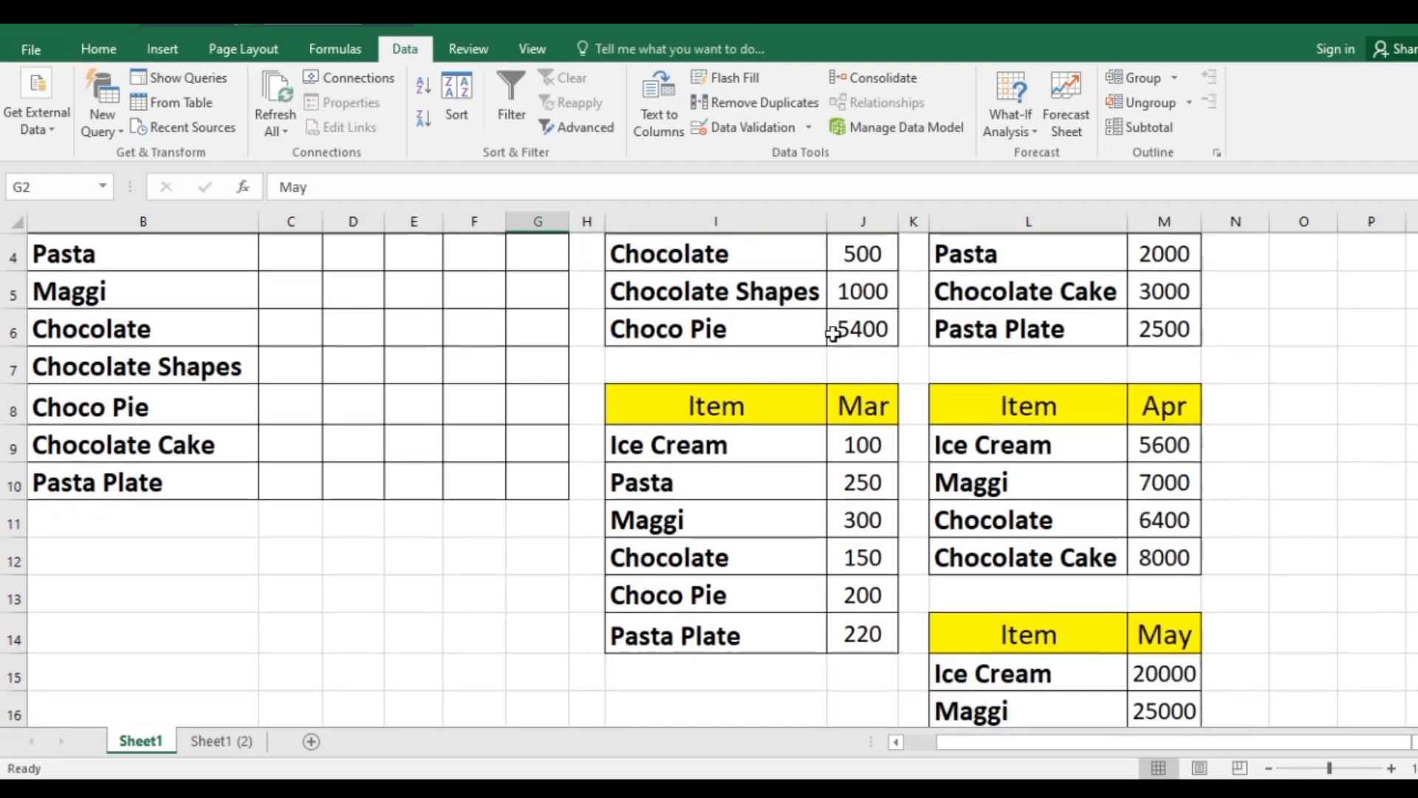
{"action": "scroll", "coordinate": [1008, 484], "scroll_direction": "down", "scroll_amount": 2}
{"action": "left_click_drag", "start_coordinate": [975, 380], "coordinate": [1172, 443]}
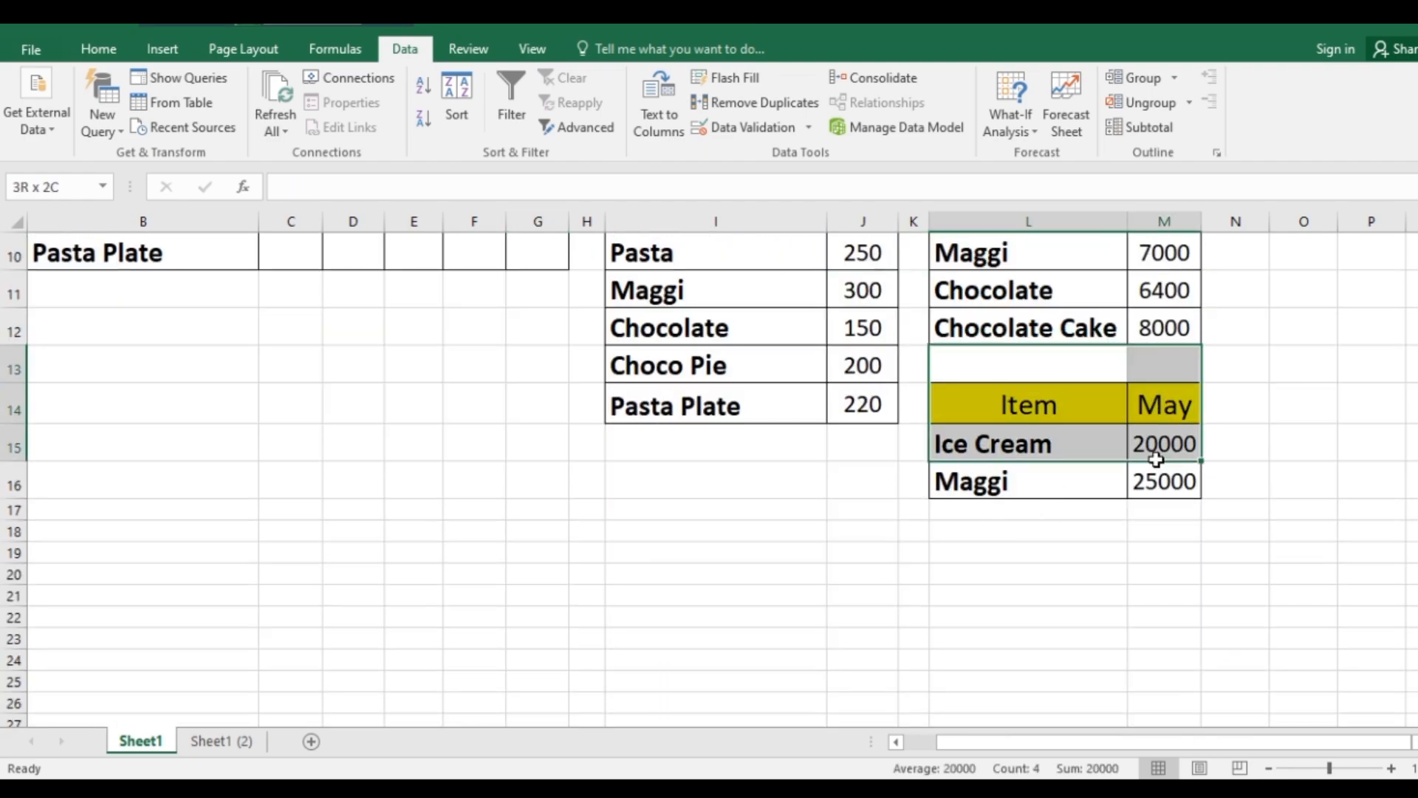
{"action": "scroll", "coordinate": [1035, 554], "scroll_direction": "up", "scroll_amount": 3}
{"action": "left_click", "coordinate": [776, 488]}
{"action": "left_click_drag", "start_coordinate": [719, 324], "coordinate": [790, 396]}
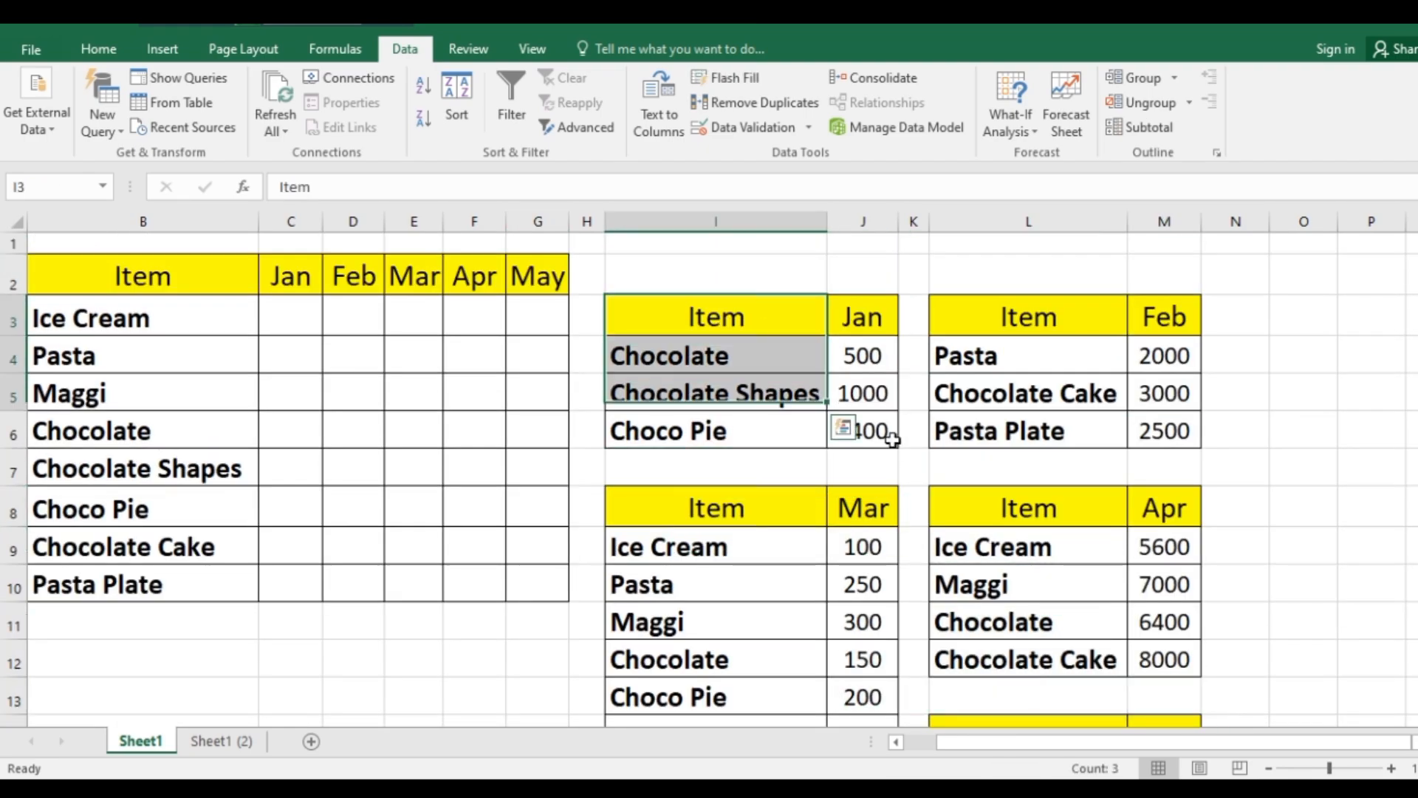
{"action": "left_click", "coordinate": [1173, 540]}
{"action": "scroll", "coordinate": [827, 577], "scroll_direction": "down", "scroll_amount": 3}
{"action": "scroll", "coordinate": [835, 567], "scroll_direction": "up", "scroll_amount": 3}
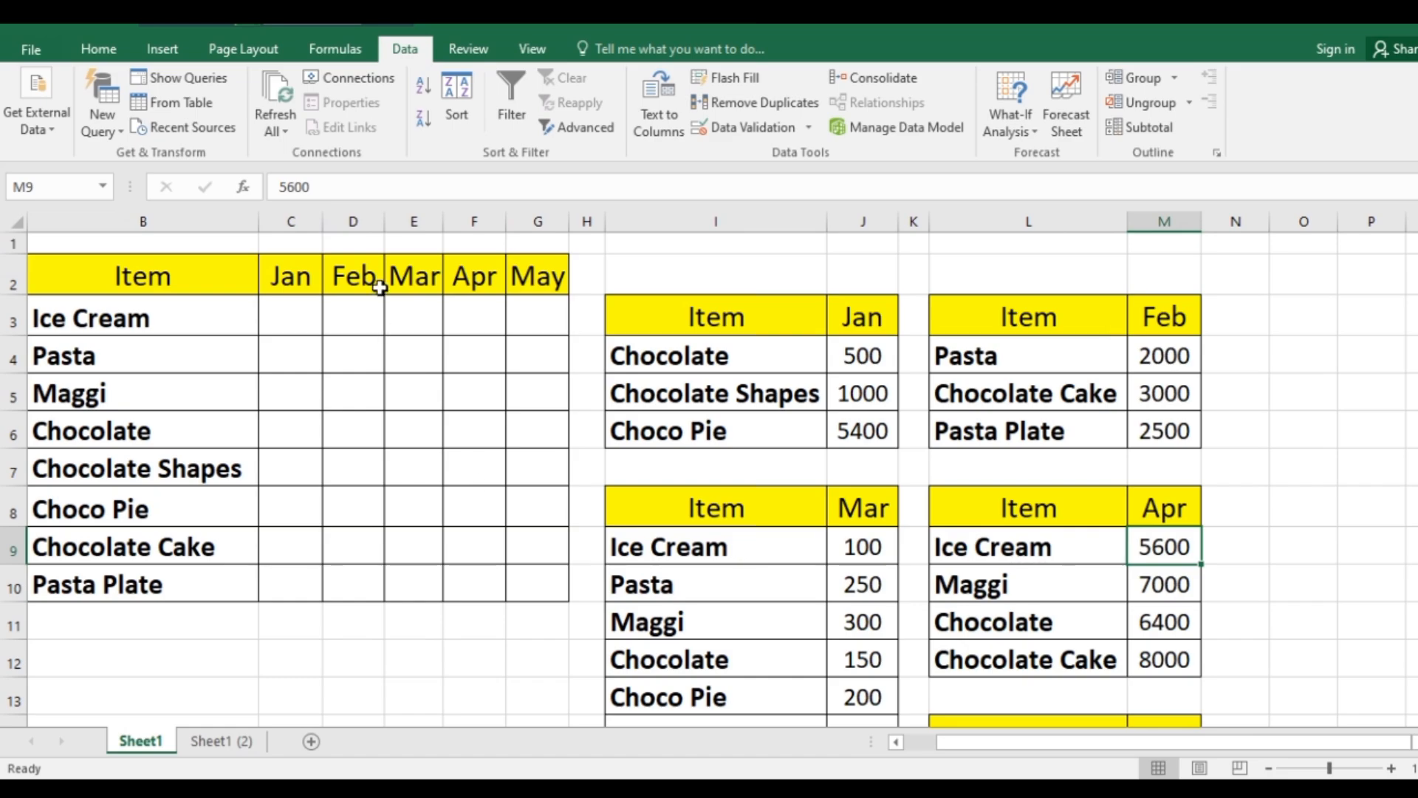
Start a Sum consolidation into the summary table B2:G10 and add the Jan table I3:J6 as its first reference.
{"action": "mouse_move", "coordinate": [78, 270]}
{"action": "left_mouse_down"}
{"action": "mouse_move", "coordinate": [367, 573]}
{"action": "mouse_move", "coordinate": [520, 566]}
{"action": "left_mouse_up"}
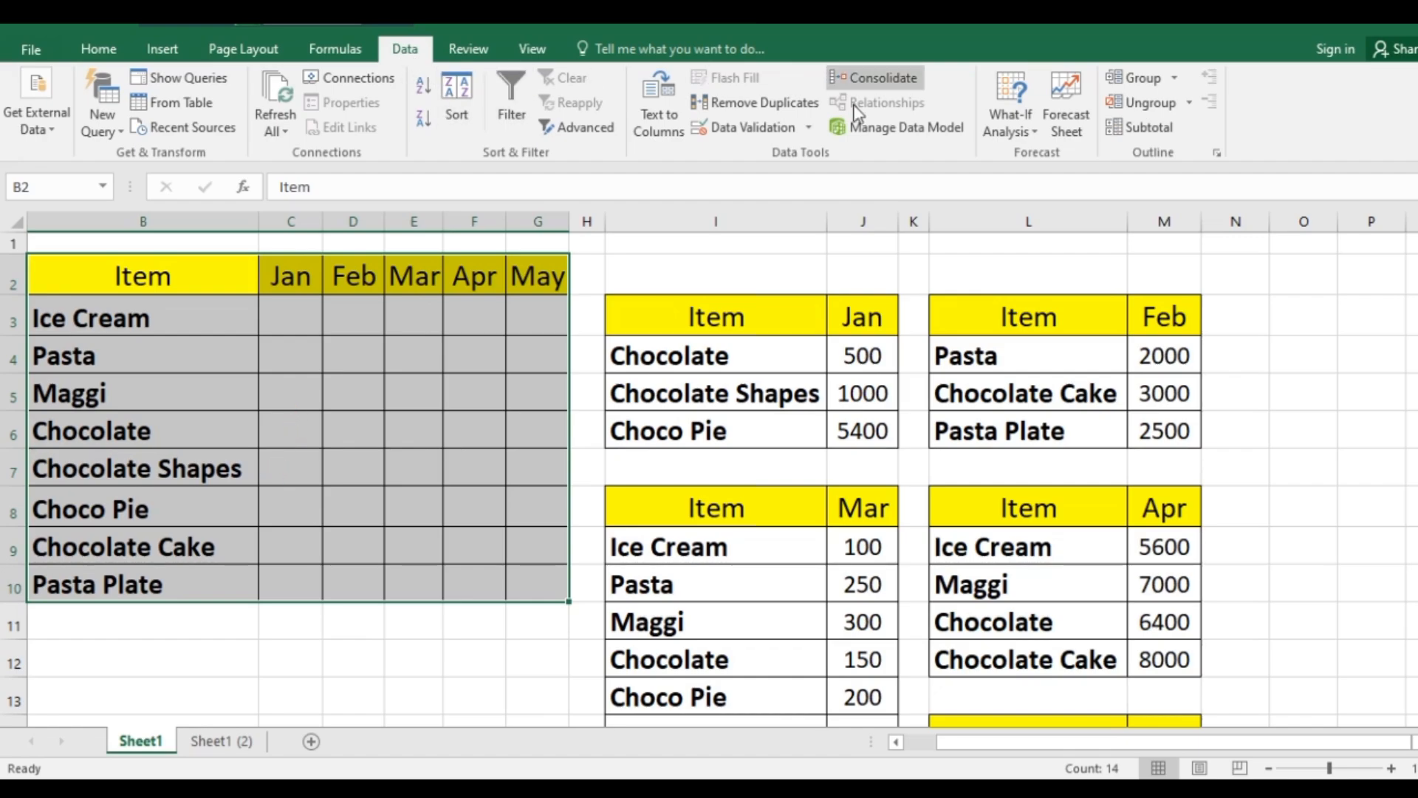
{"action": "left_click", "coordinate": [886, 79]}
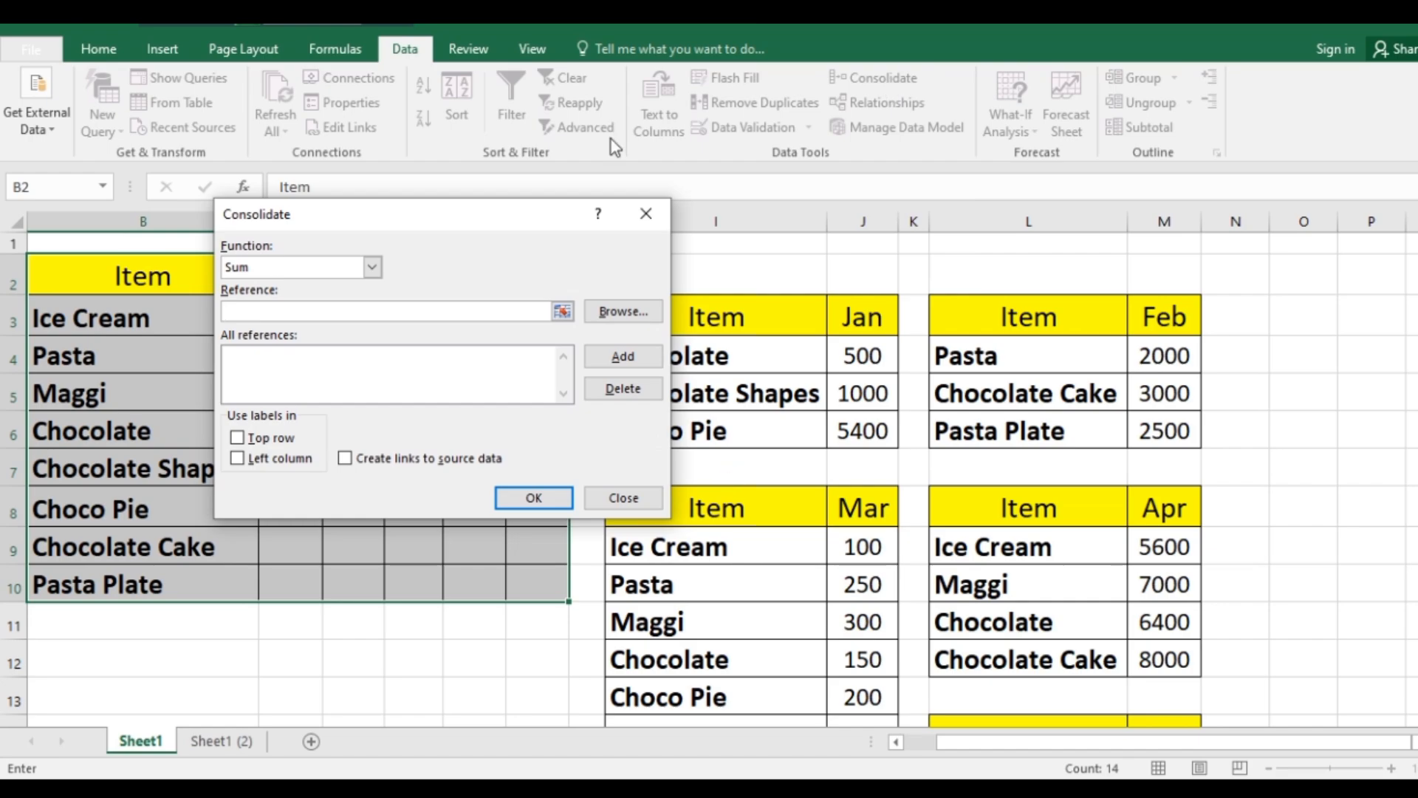
{"action": "left_click_drag", "start_coordinate": [416, 218], "coordinate": [381, 267]}
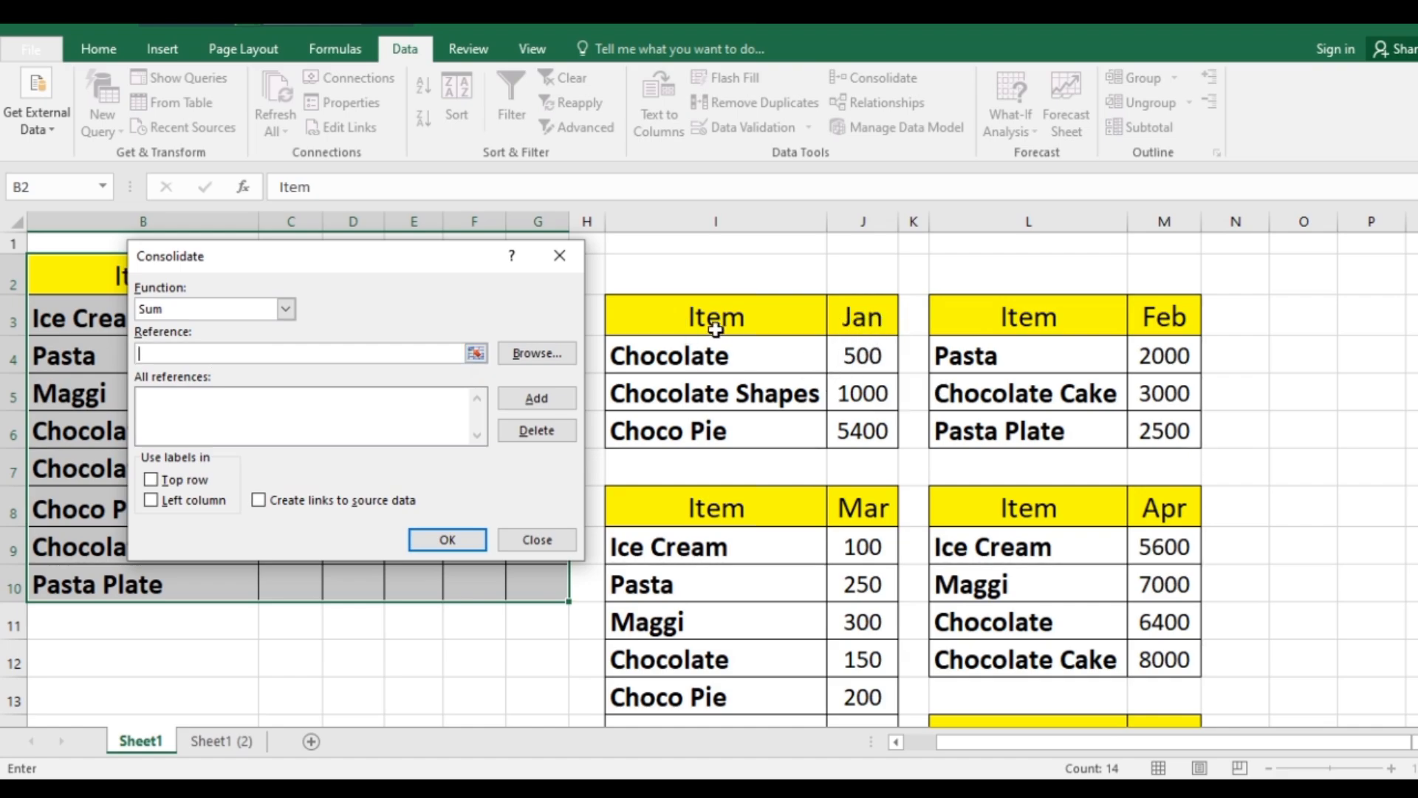
{"action": "left_click_drag", "start_coordinate": [659, 313], "coordinate": [842, 415]}
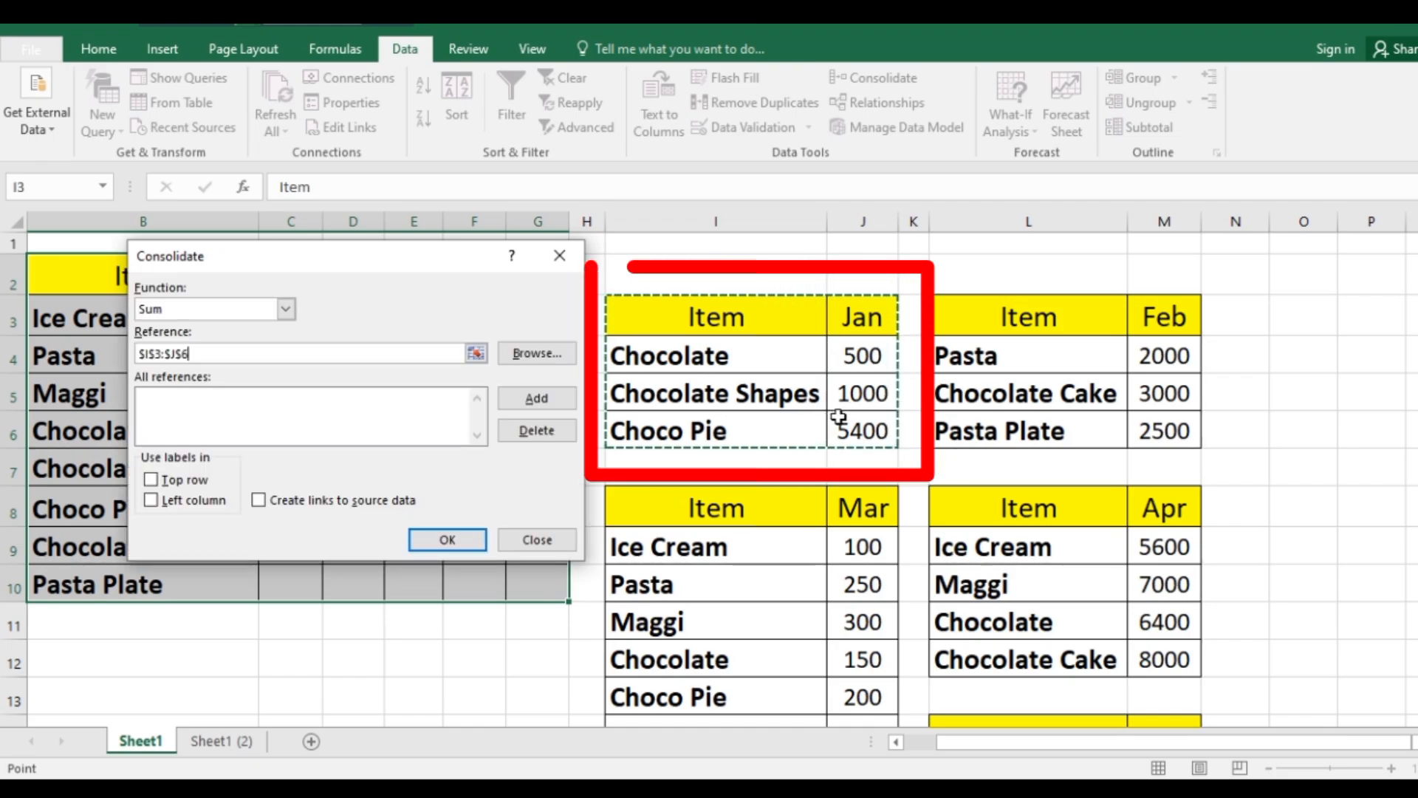
{"action": "left_click", "coordinate": [537, 402]}
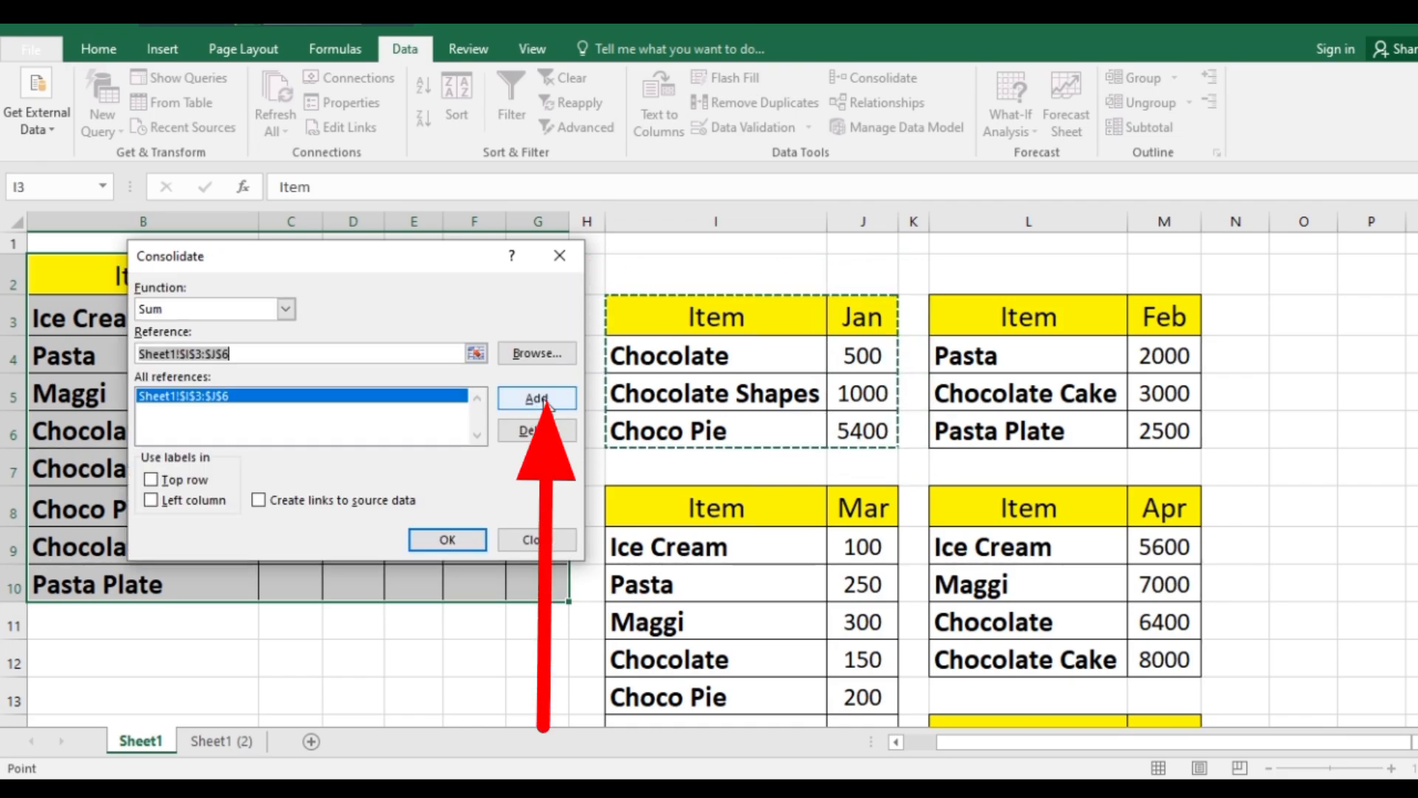
Clear the entered reference and add the Feb table L3:M6 to the consolidation references.
{"action": "left_click", "coordinate": [202, 415]}
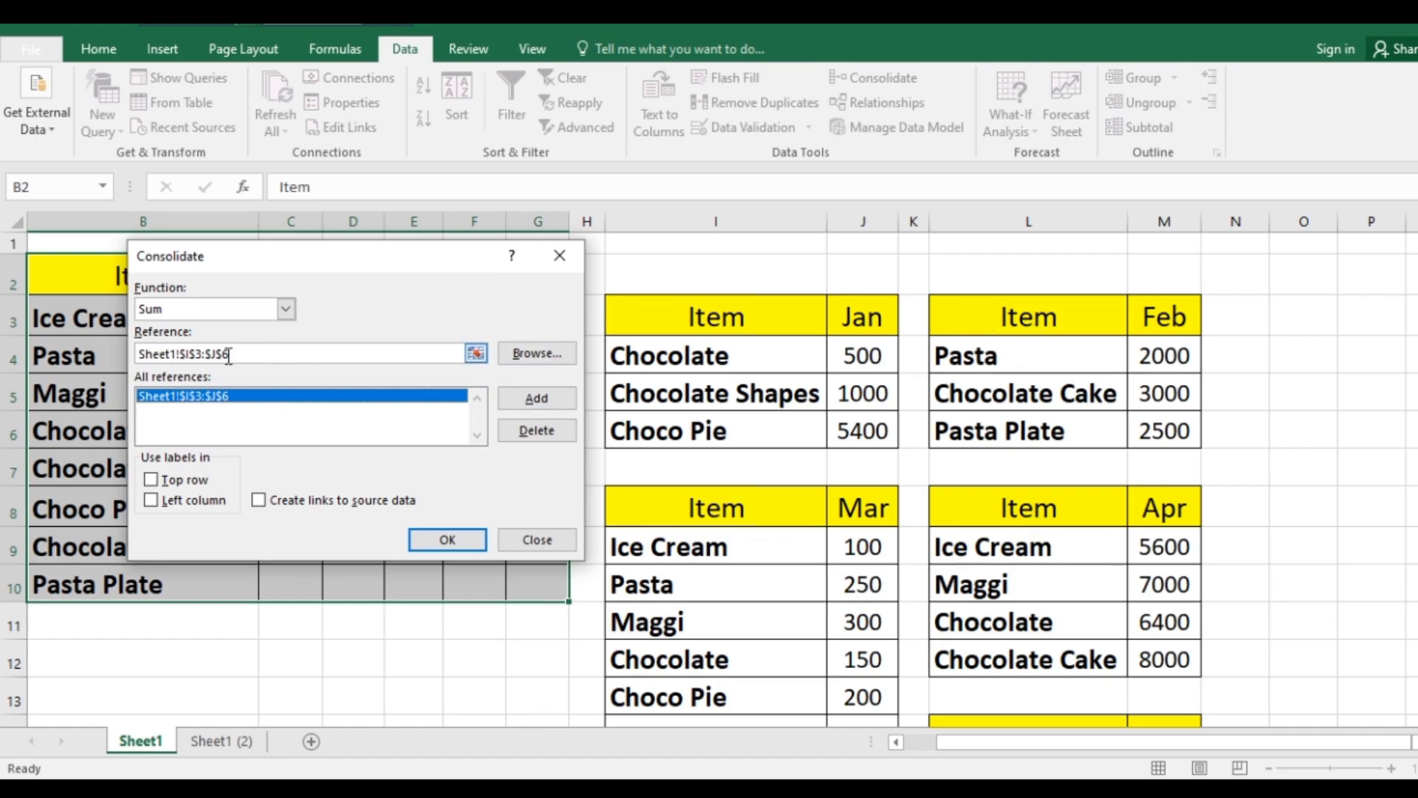
{"action": "left_click_drag", "start_coordinate": [237, 353], "coordinate": [121, 359]}
{"action": "key", "text": "BackSpace"}
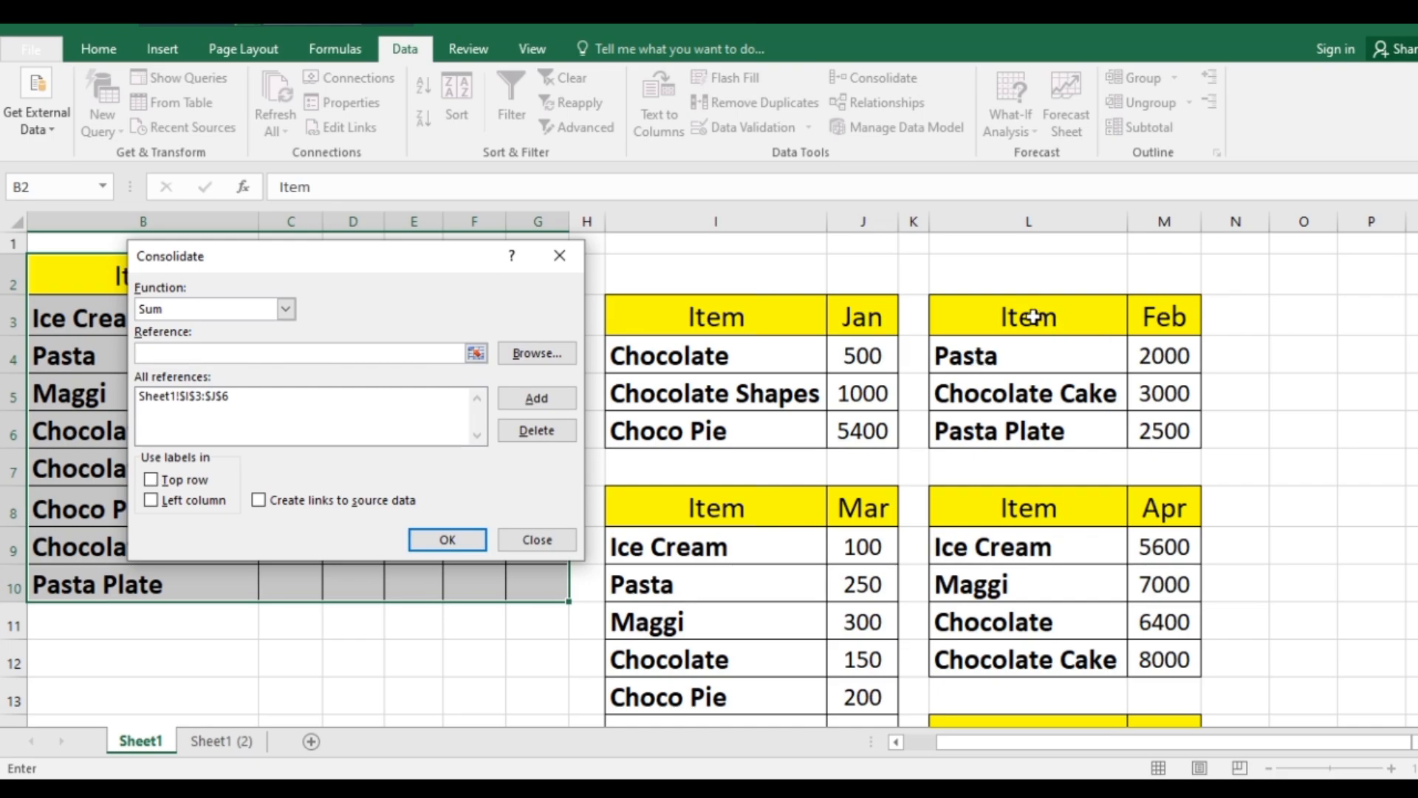
{"action": "left_click_drag", "start_coordinate": [1033, 317], "coordinate": [1153, 436]}
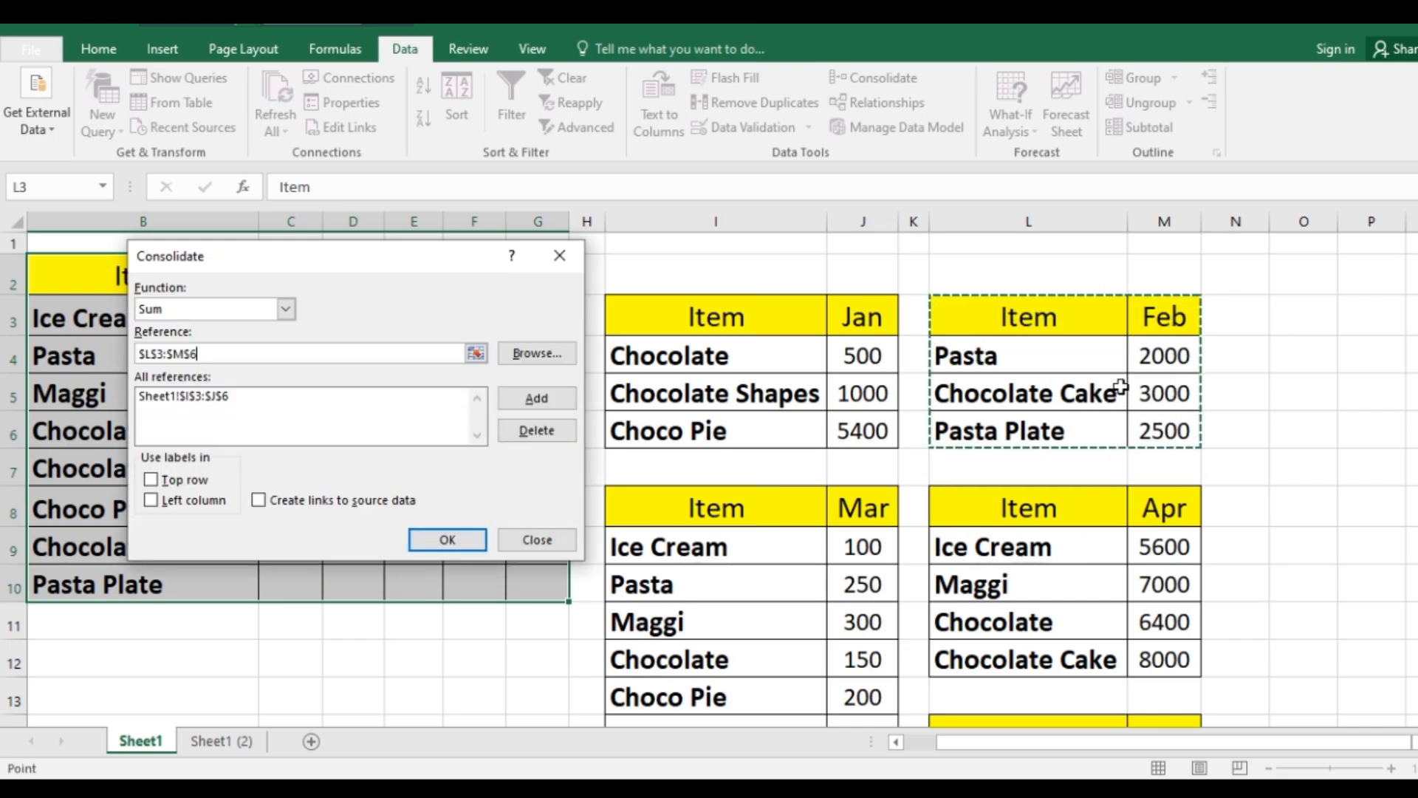
{"action": "left_click", "coordinate": [553, 403]}
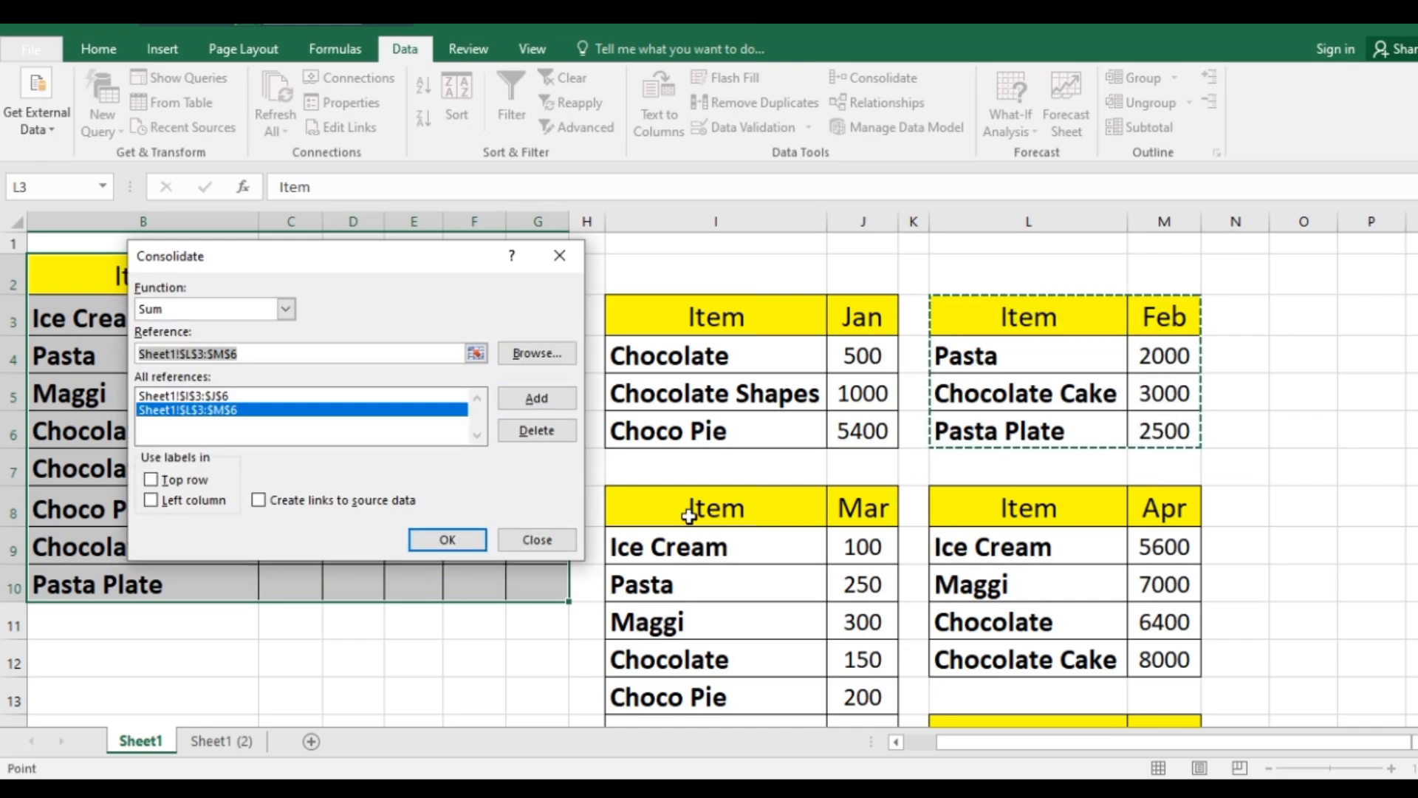
Add the Mar table I8:J14 and the Apr table L8:M12 to the consolidation references.
{"action": "left_click_drag", "start_coordinate": [690, 515], "coordinate": [853, 630]}
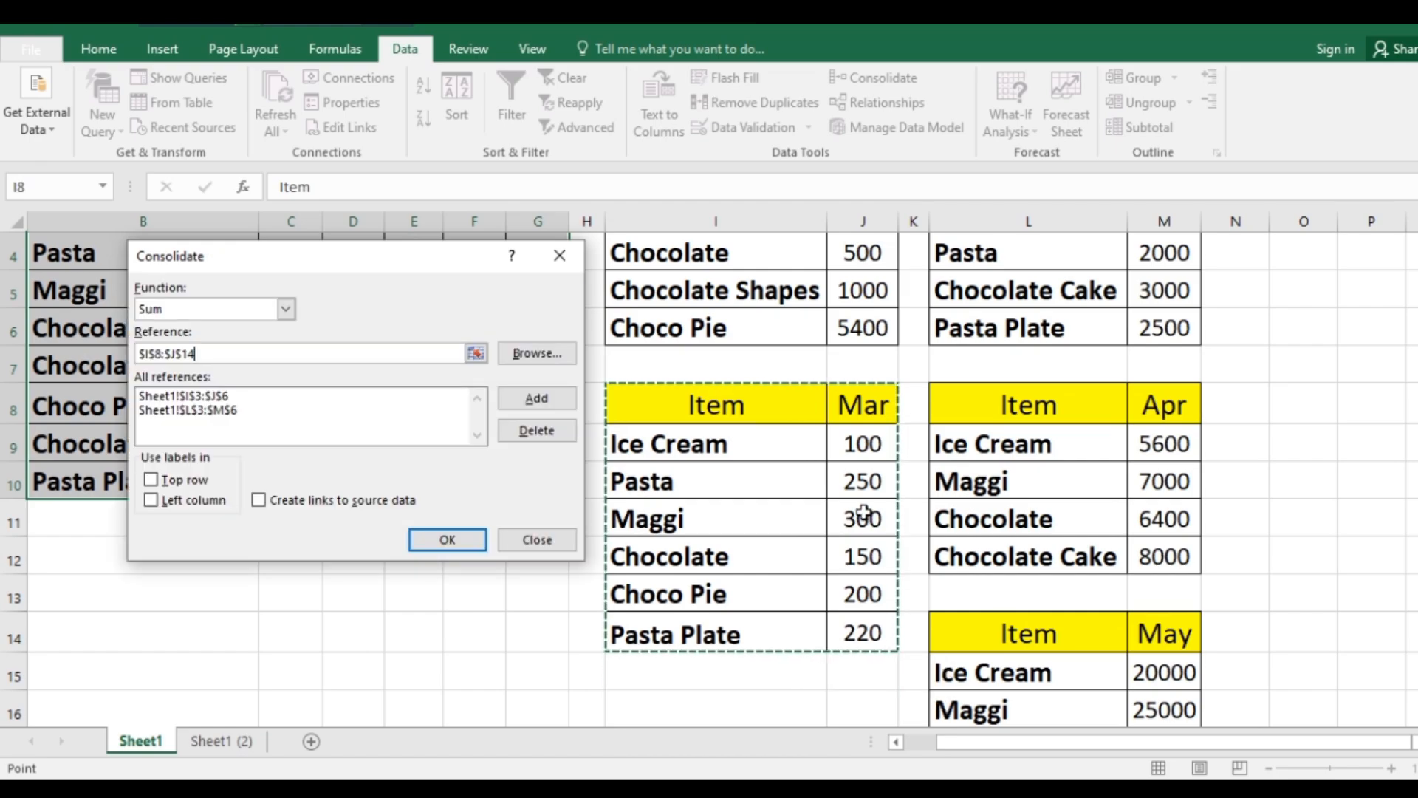
{"action": "left_click", "coordinate": [537, 404]}
{"action": "left_click_drag", "start_coordinate": [1004, 406], "coordinate": [1145, 546]}
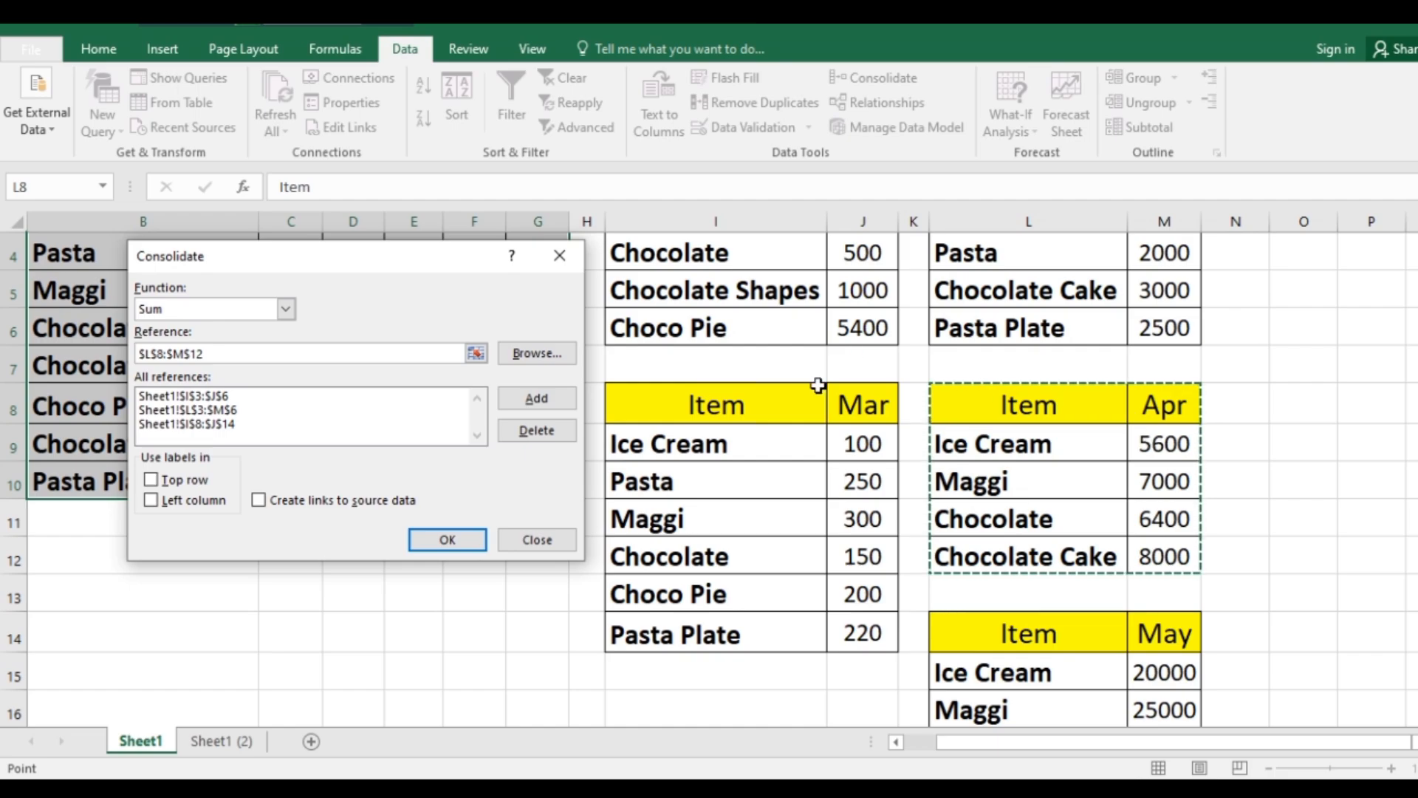
{"action": "left_click", "coordinate": [537, 399]}
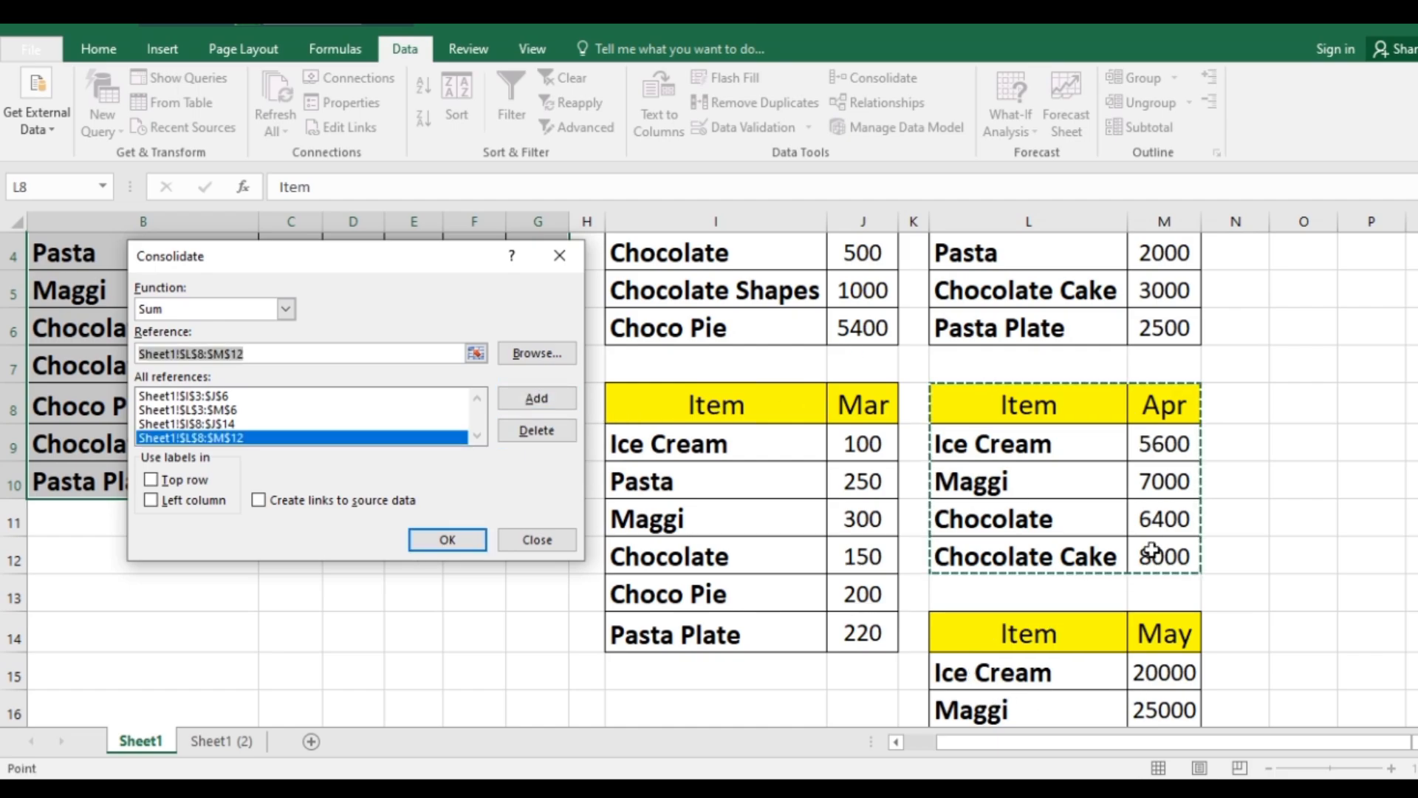
Add the May table L14:M16 to the consolidation references.
{"action": "scroll", "coordinate": [1152, 550], "scroll_direction": "down", "scroll_amount": 1}
{"action": "left_click_drag", "start_coordinate": [1026, 521], "coordinate": [1145, 596]}
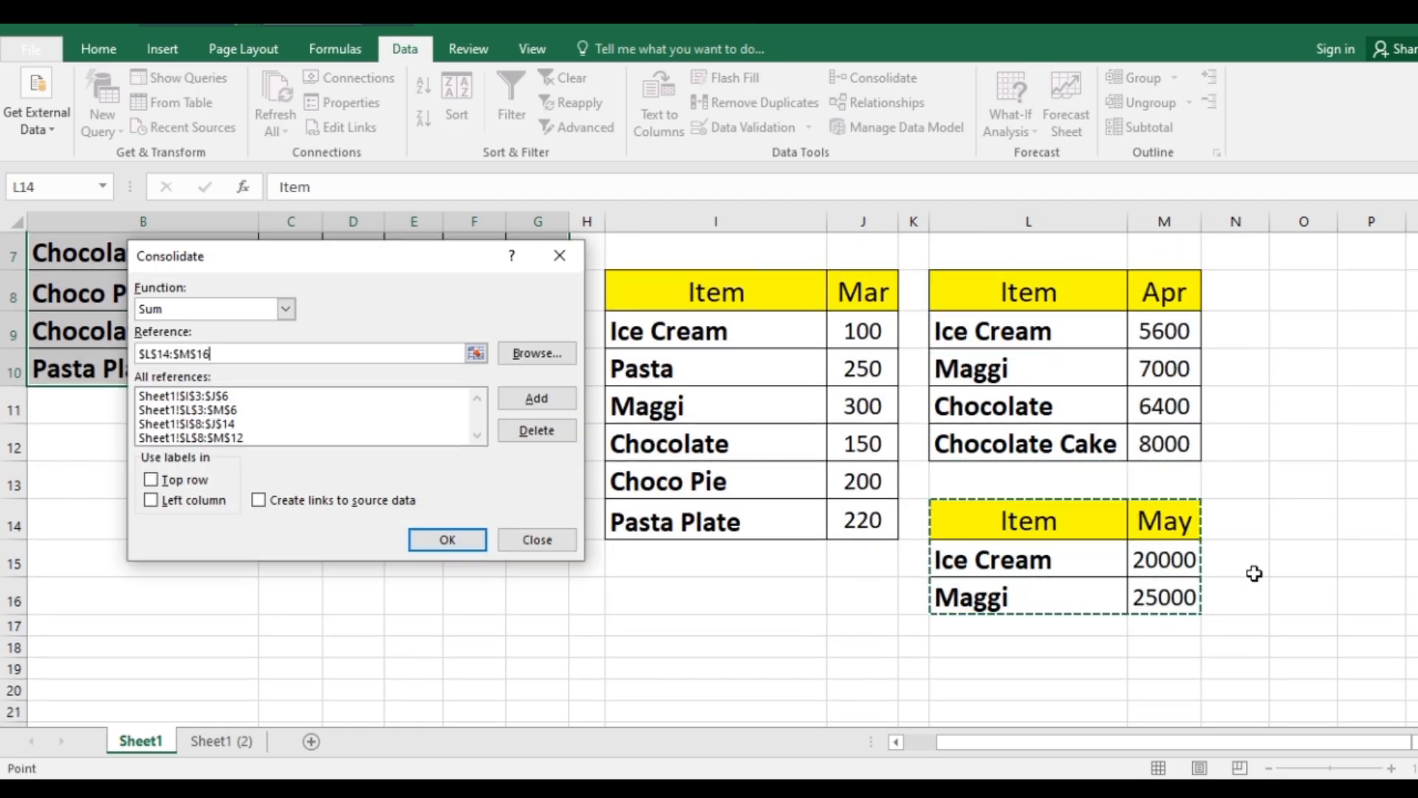
{"action": "left_click", "coordinate": [573, 406]}
Run the consolidation using top row and left column labels, and widen the May column to fit its values.
{"action": "left_click_drag", "start_coordinate": [372, 264], "coordinate": [758, 284]}
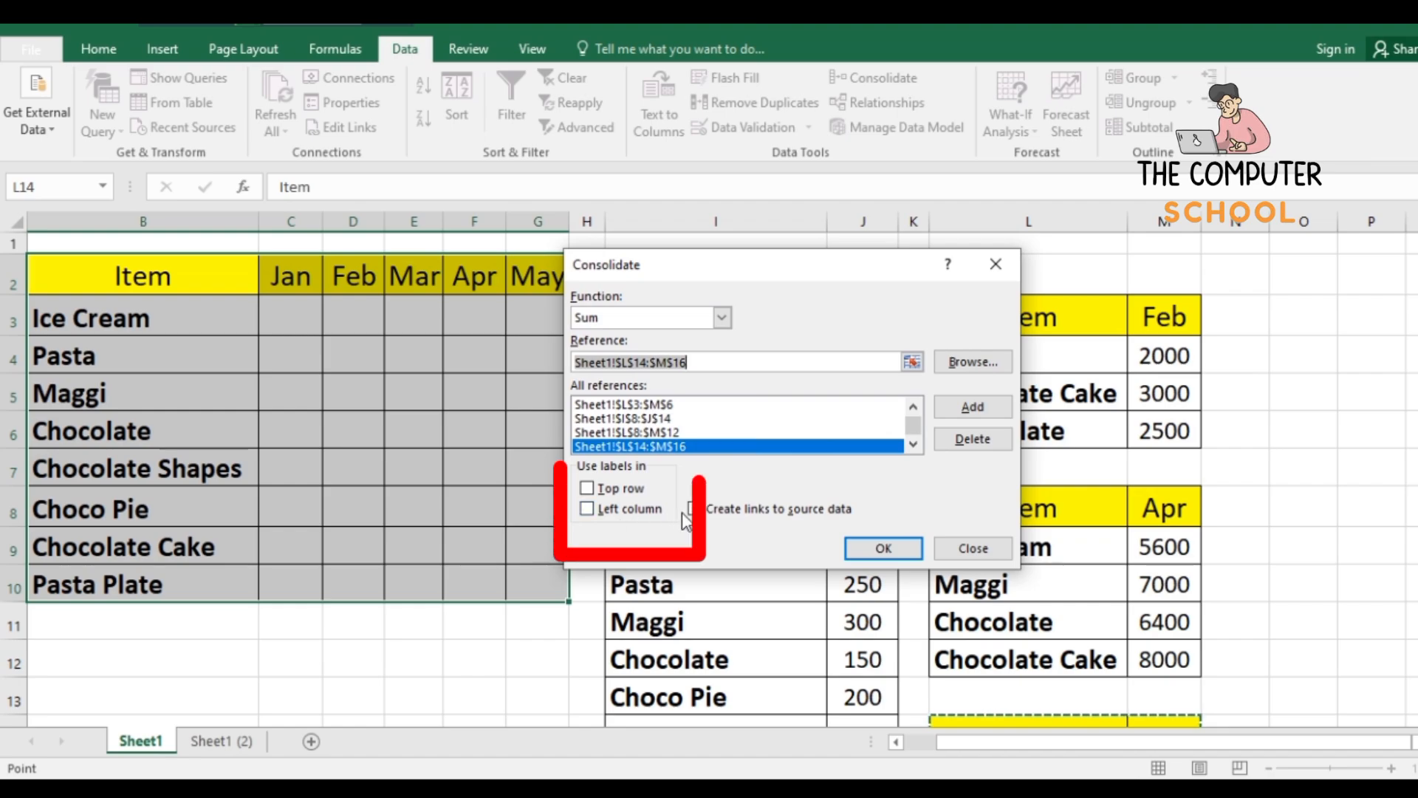
{"action": "left_click", "coordinate": [588, 489]}
{"action": "left_click", "coordinate": [588, 509]}
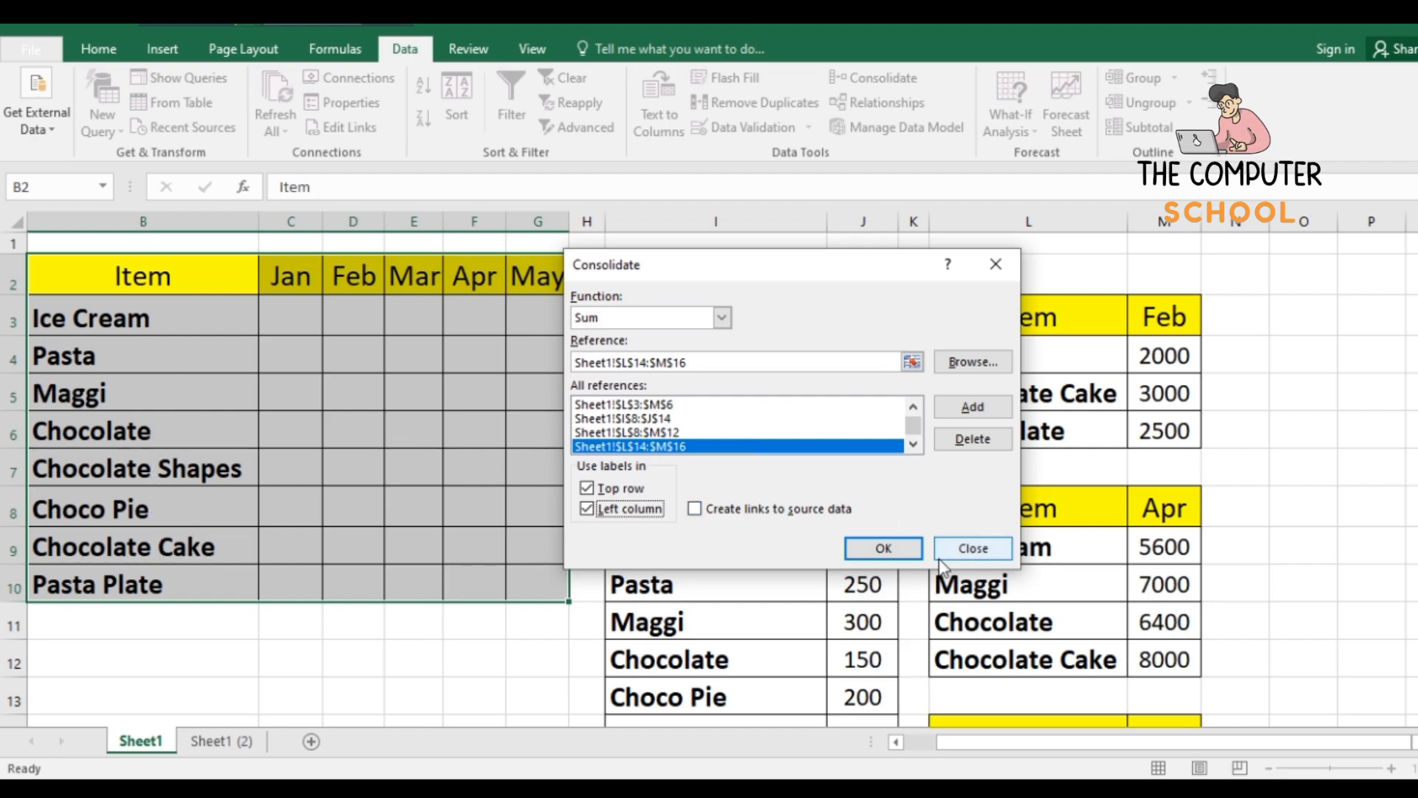
{"action": "left_click", "coordinate": [884, 548]}
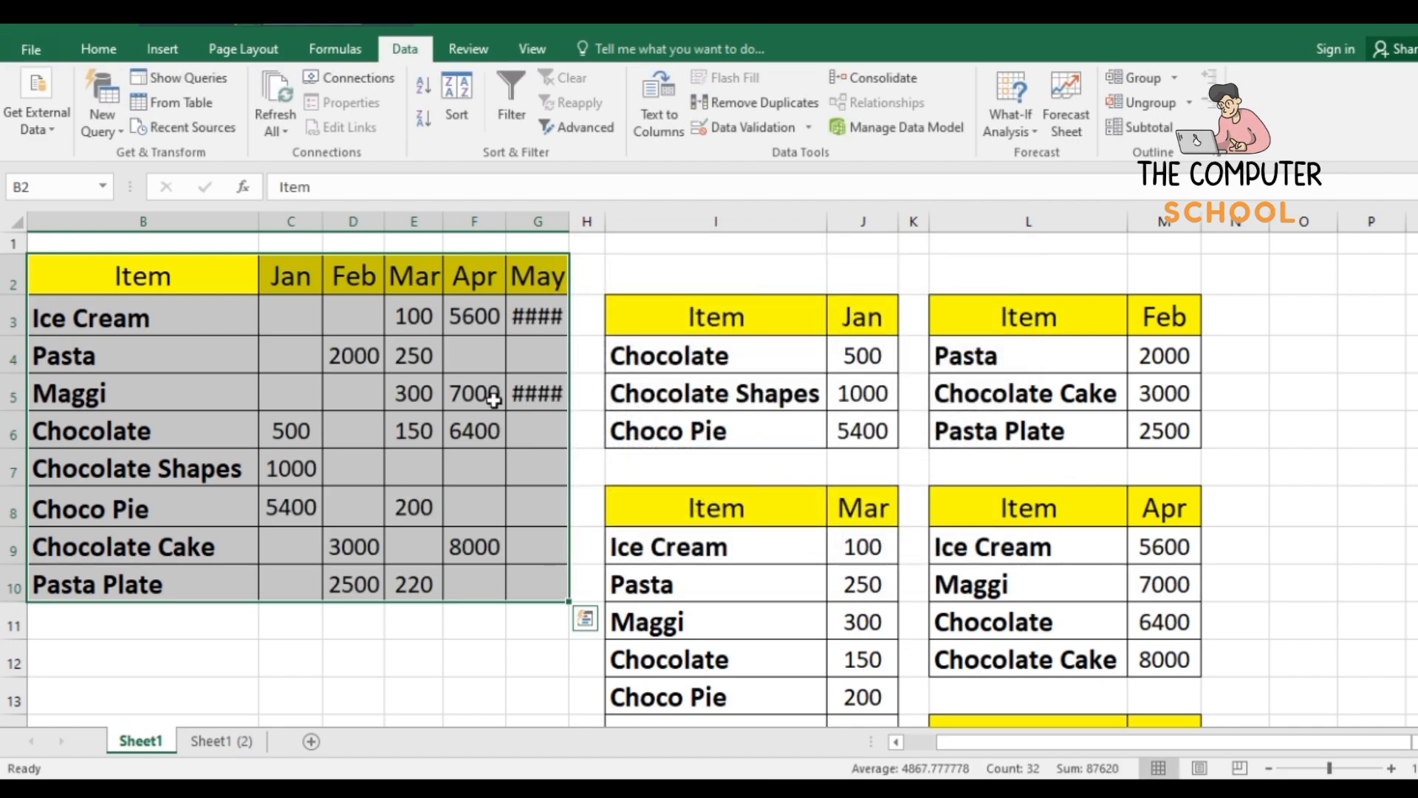
{"action": "left_click_drag", "start_coordinate": [568, 221], "coordinate": [599, 221]}
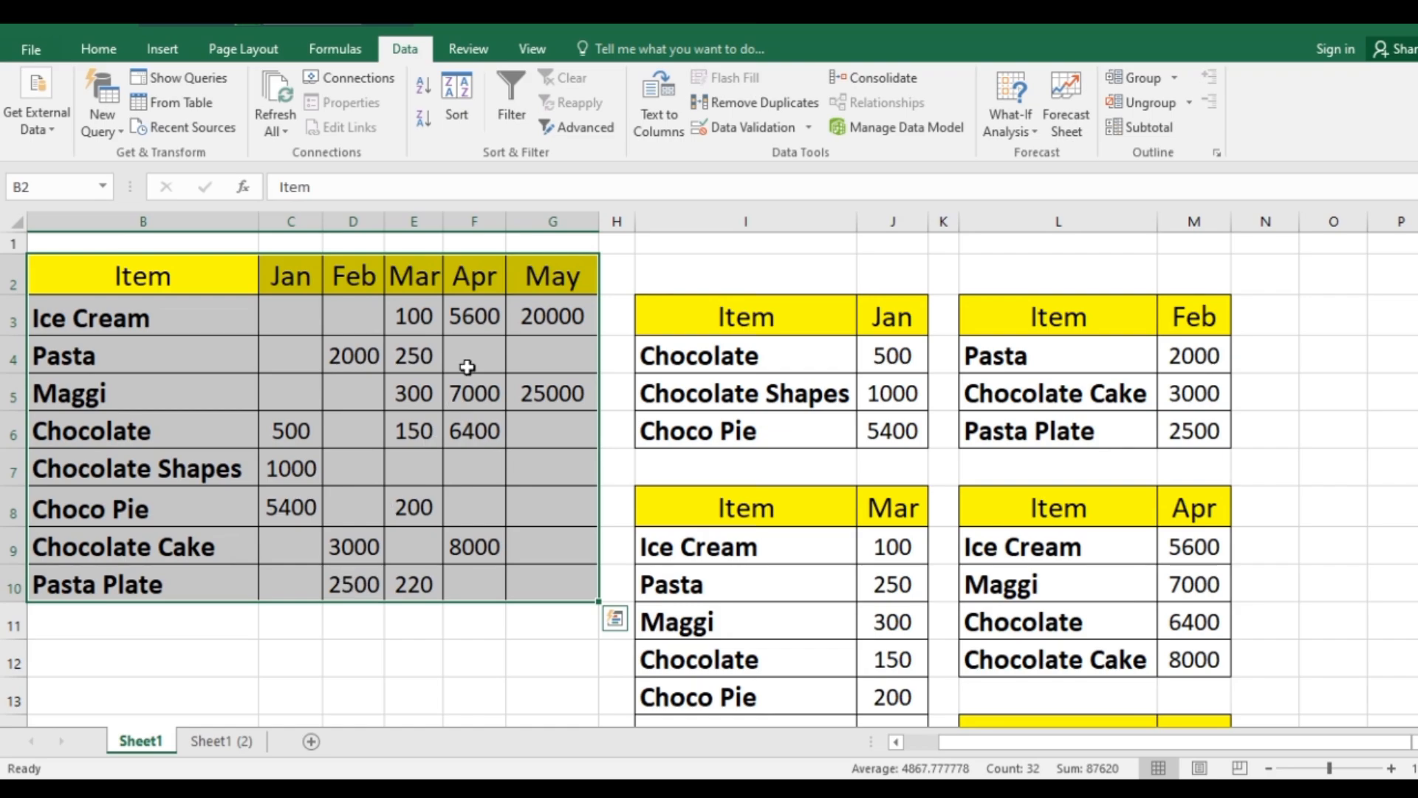
Compare the consolidated table with the monthly source tables, checking the Apr values item by item.
{"action": "scroll", "coordinate": [960, 547], "scroll_direction": "down", "scroll_amount": 1}
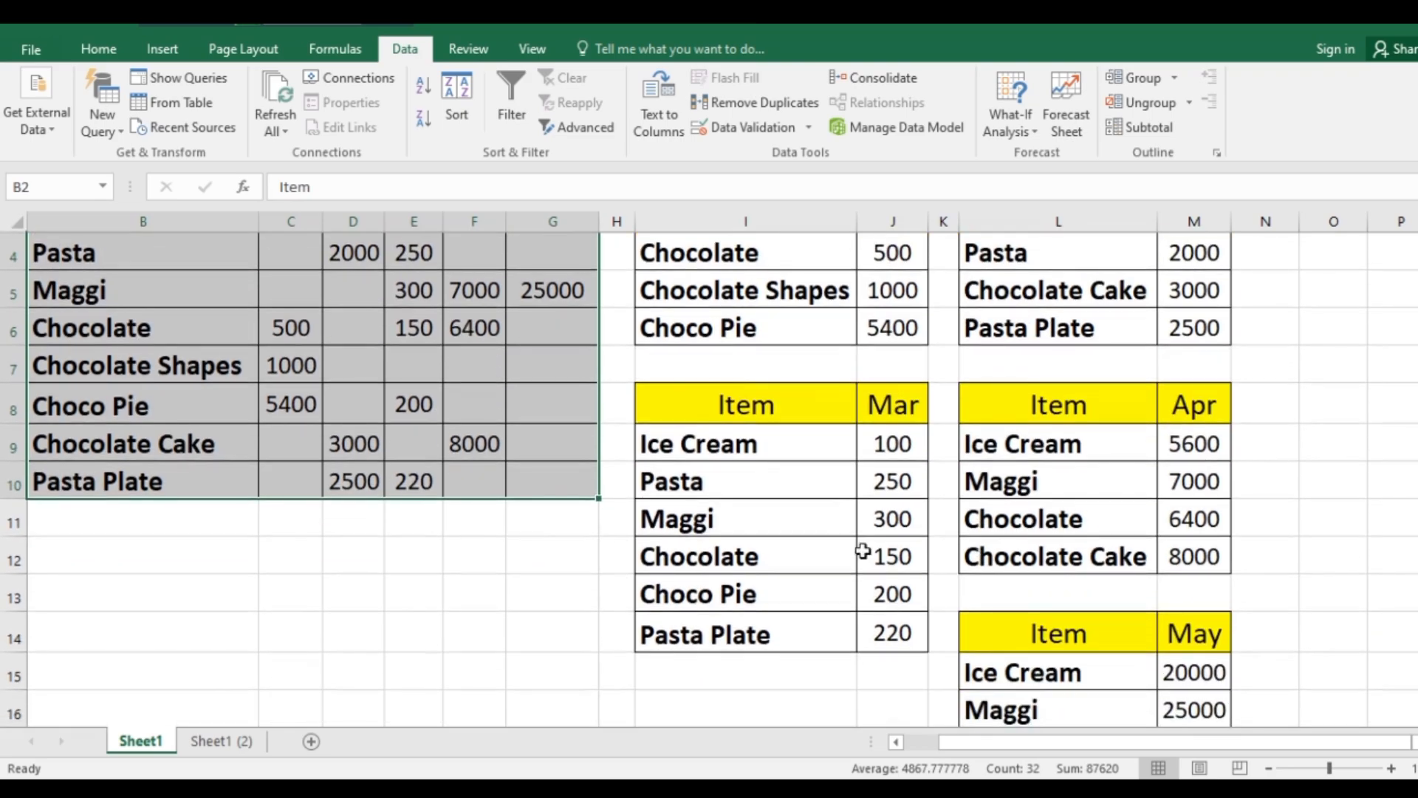
{"action": "scroll", "coordinate": [864, 490], "scroll_direction": "up", "scroll_amount": 1}
{"action": "left_click", "coordinate": [842, 476]}
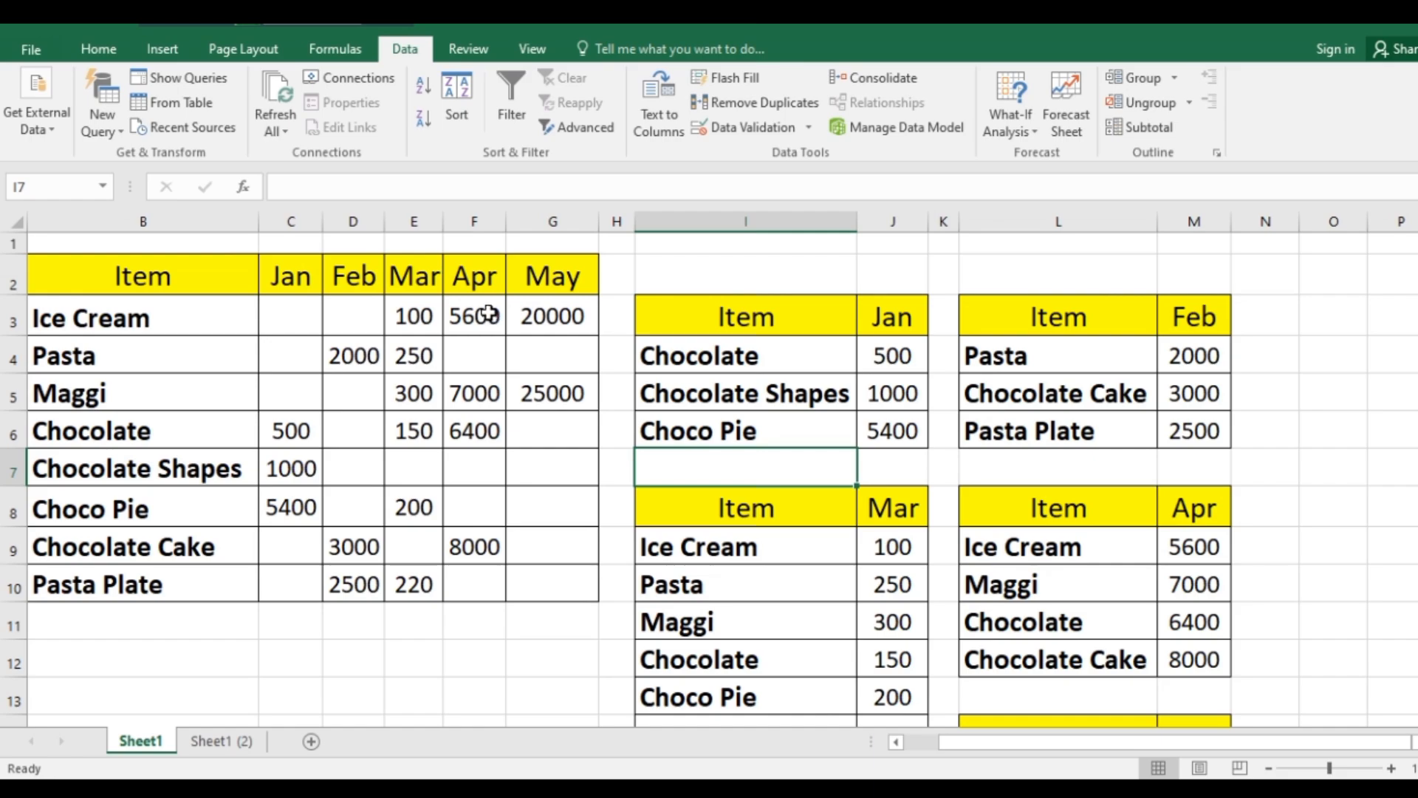
{"action": "left_click_drag", "start_coordinate": [489, 315], "coordinate": [476, 547]}
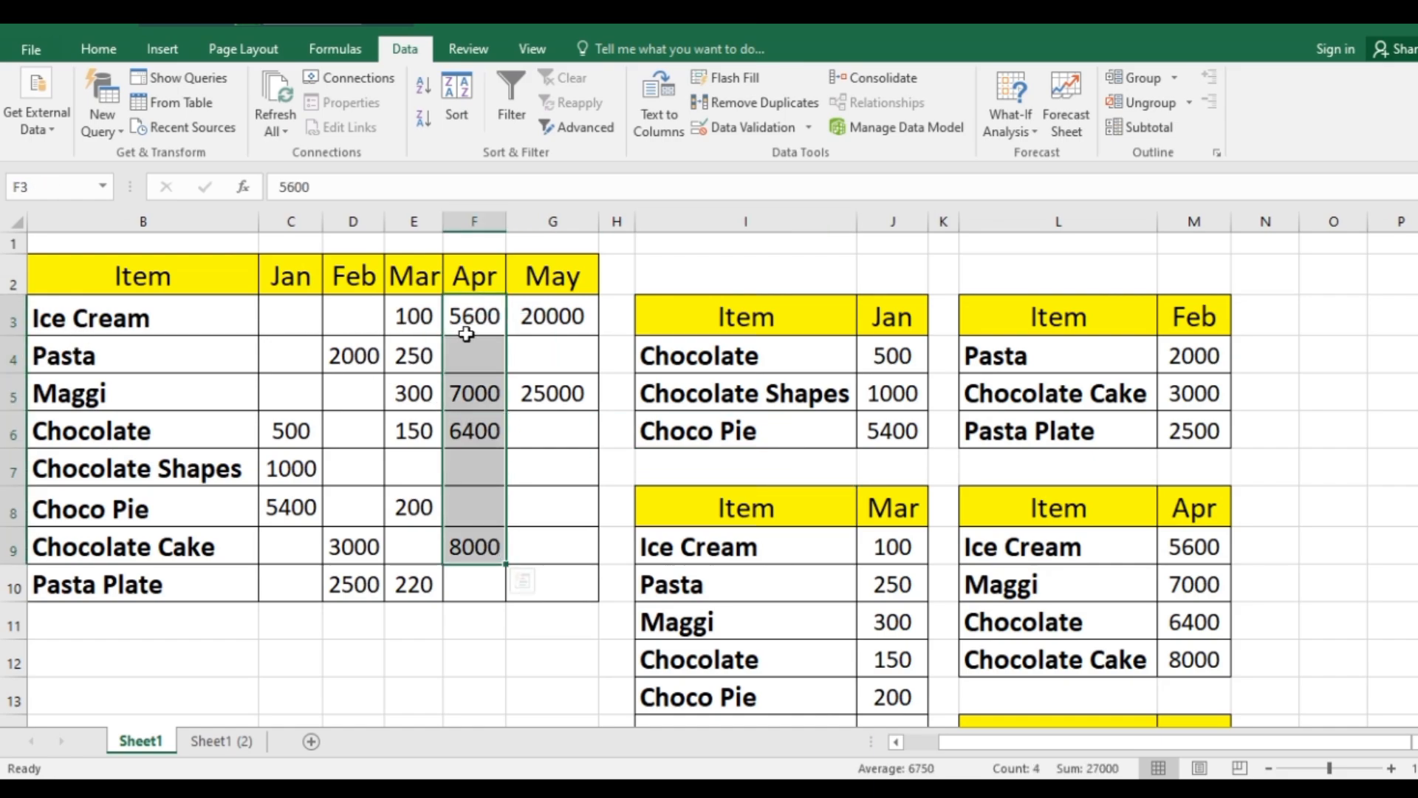
{"action": "left_click", "coordinate": [1186, 551]}
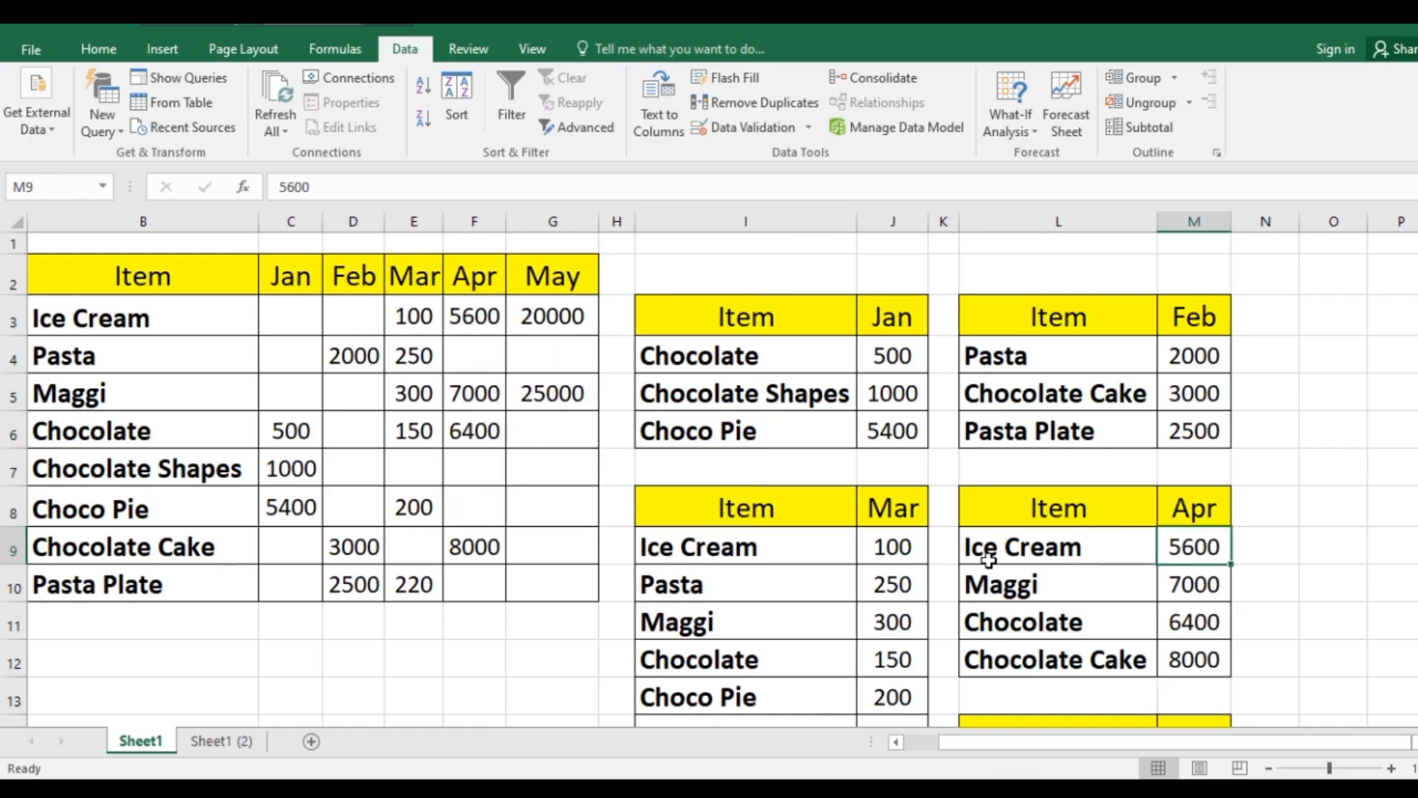
{"action": "left_click", "coordinate": [1050, 547]}
{"action": "left_click", "coordinate": [1178, 547]}
{"action": "left_click_drag", "start_coordinate": [1061, 585], "coordinate": [1174, 584]}
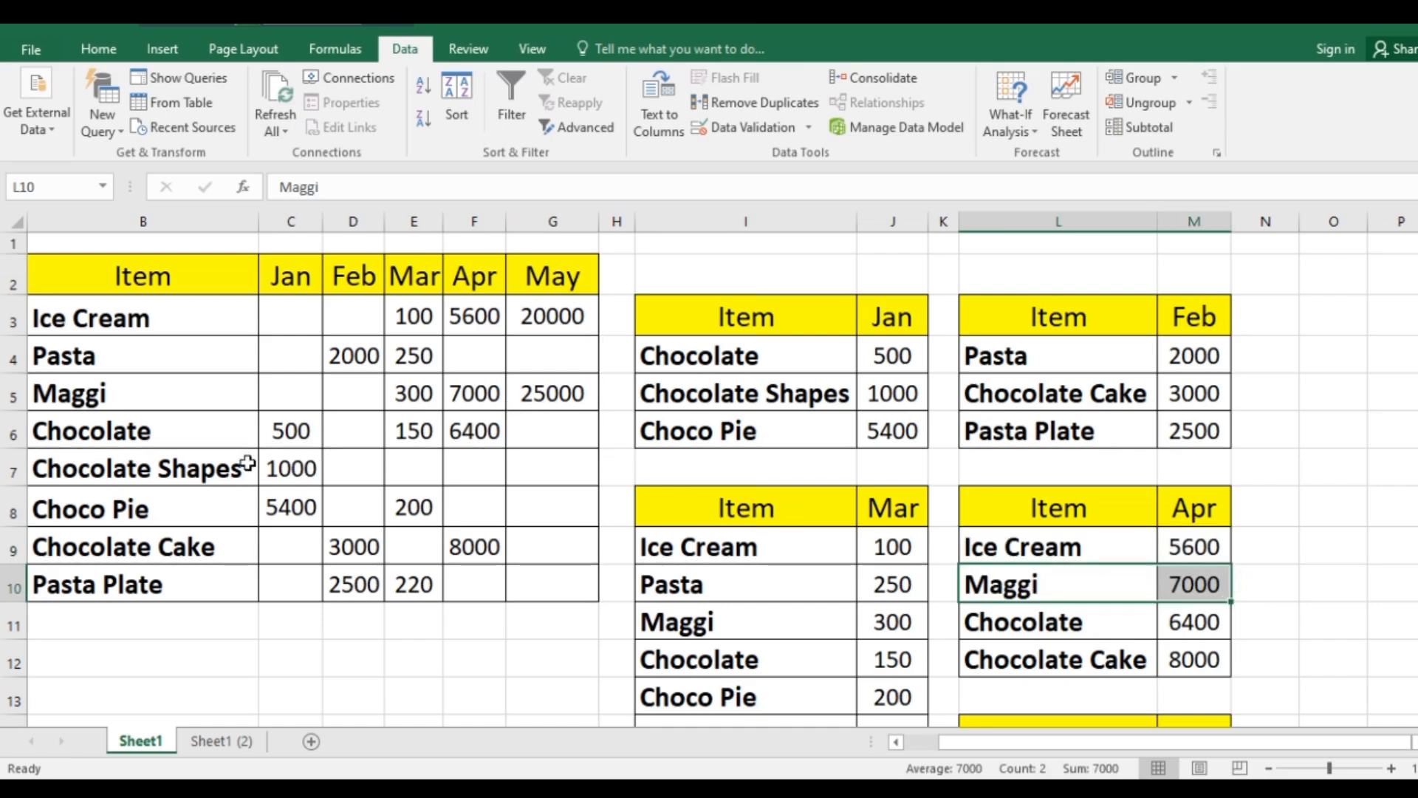
{"action": "left_click", "coordinate": [493, 434]}
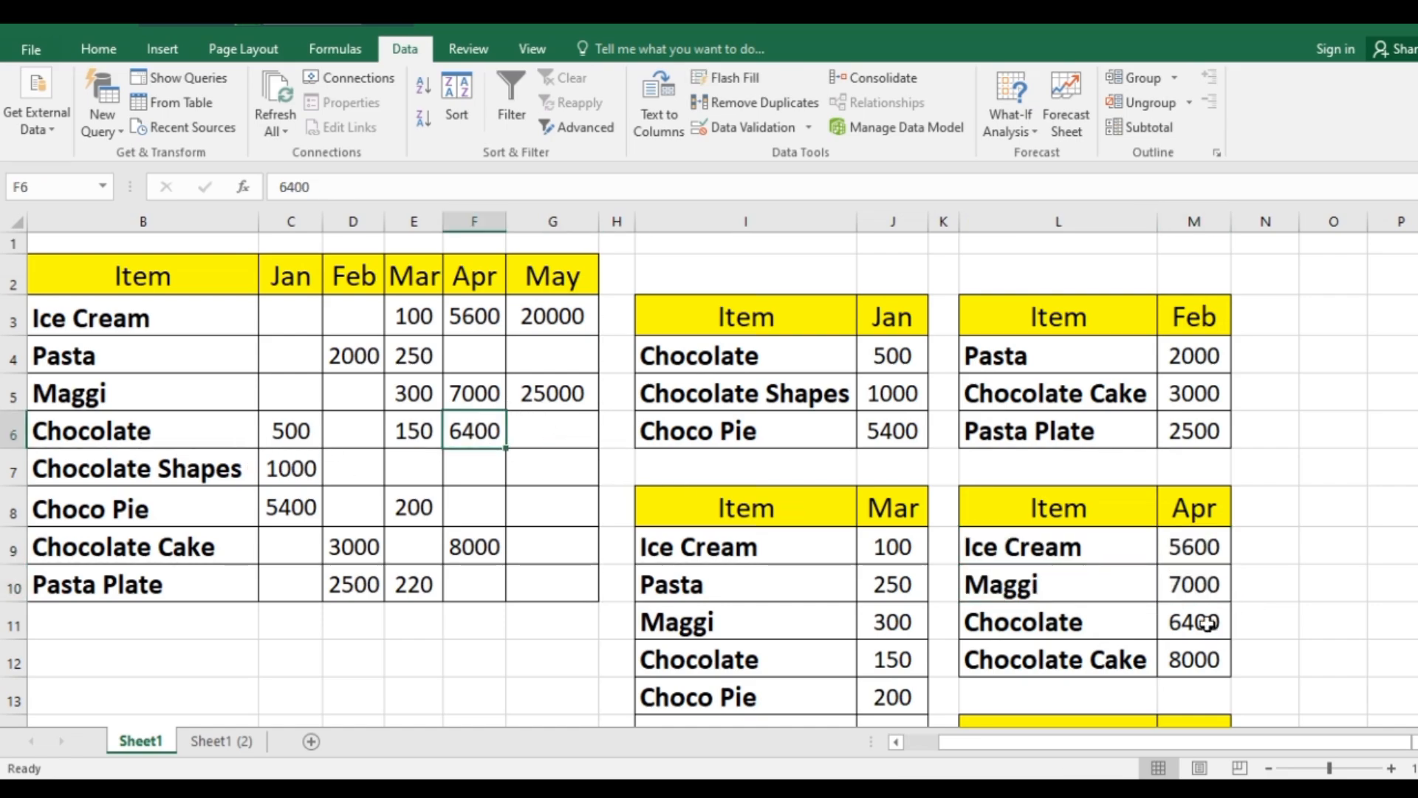
{"action": "left_click", "coordinate": [1197, 659]}
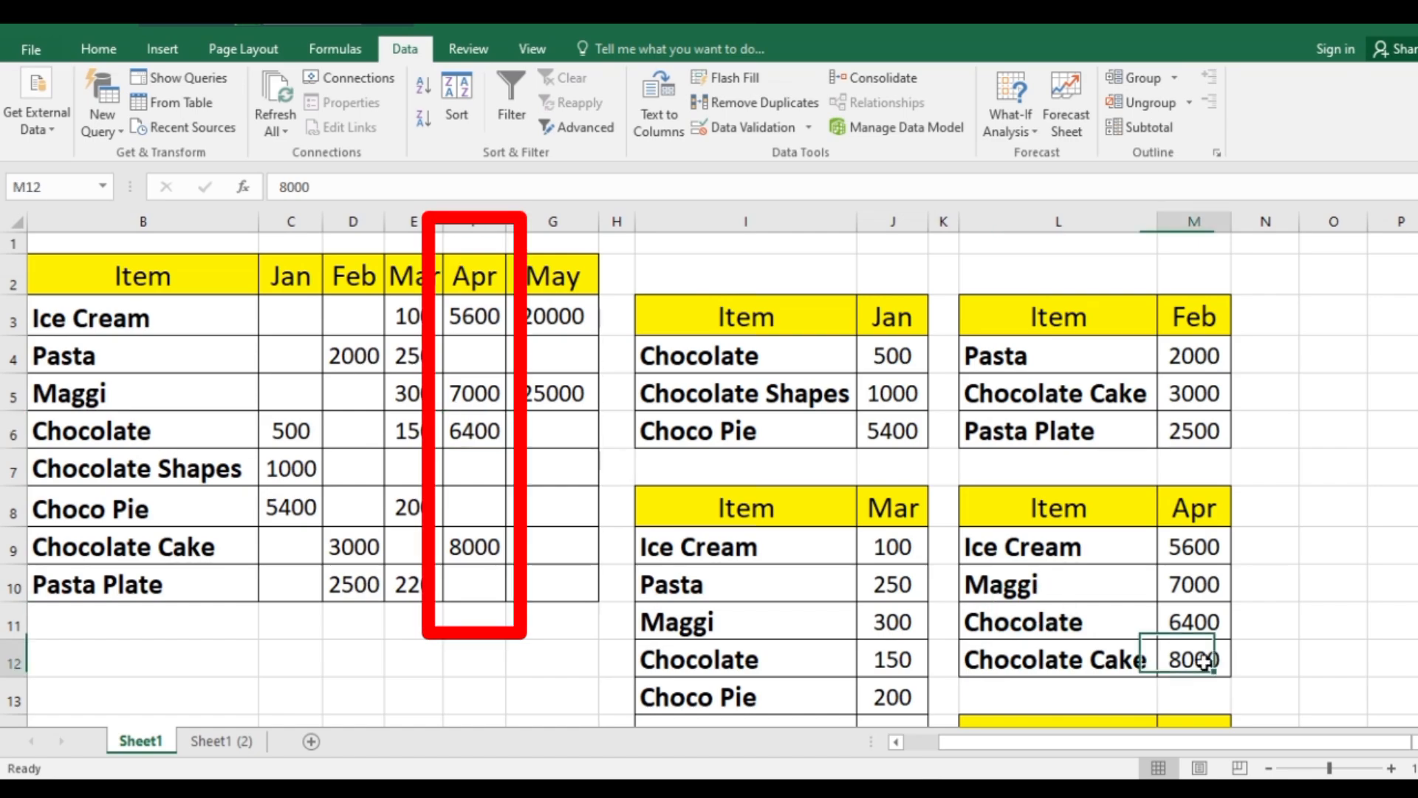
{"action": "left_click_drag", "start_coordinate": [473, 316], "coordinate": [485, 559]}
{"action": "left_click_drag", "start_coordinate": [1208, 543], "coordinate": [1203, 645]}
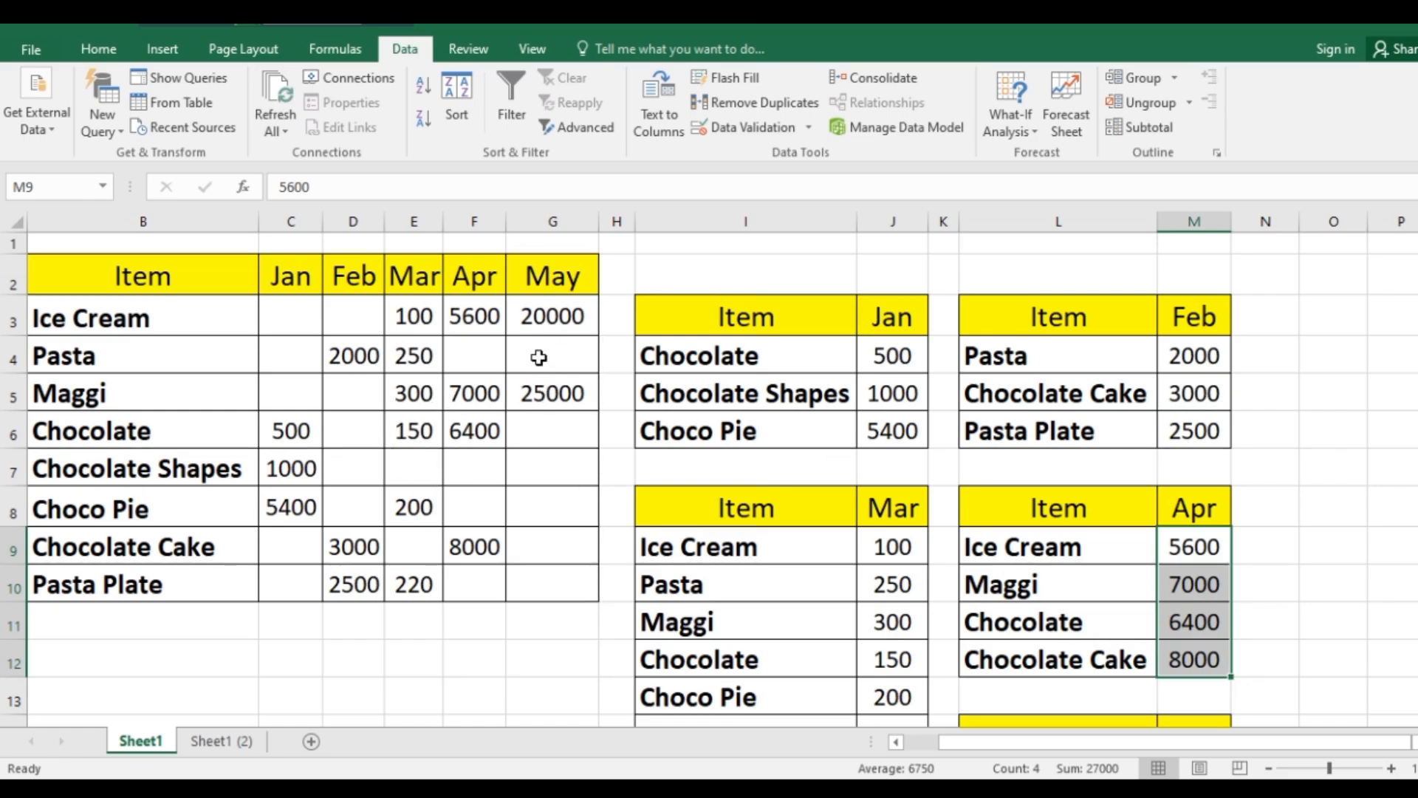
{"action": "left_click", "coordinate": [1330, 547]}
{"action": "scroll", "coordinate": [1285, 563], "scroll_direction": "down", "scroll_amount": 2}
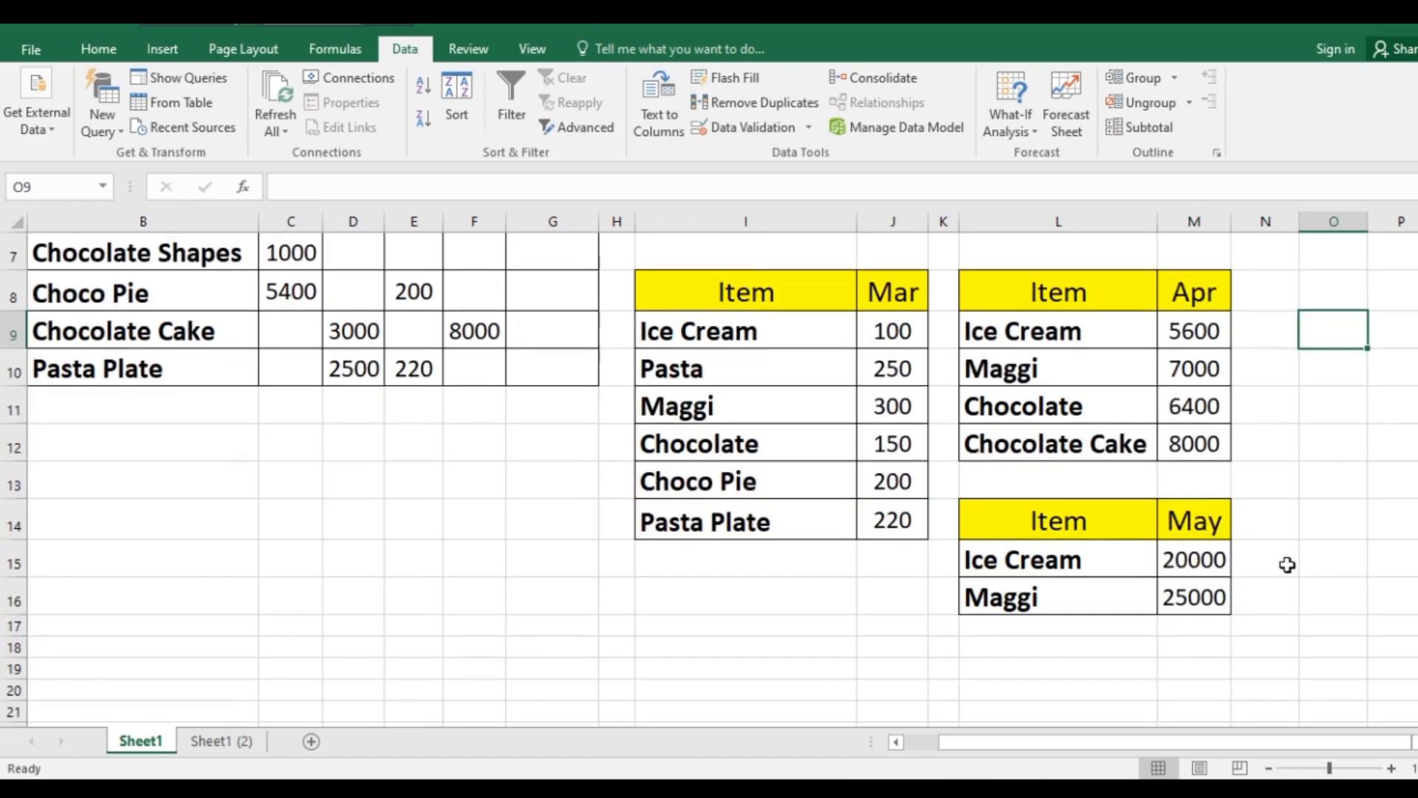
{"action": "scroll", "coordinate": [1308, 579], "scroll_direction": "up", "scroll_amount": 2}
{"action": "left_click", "coordinate": [1333, 656]}
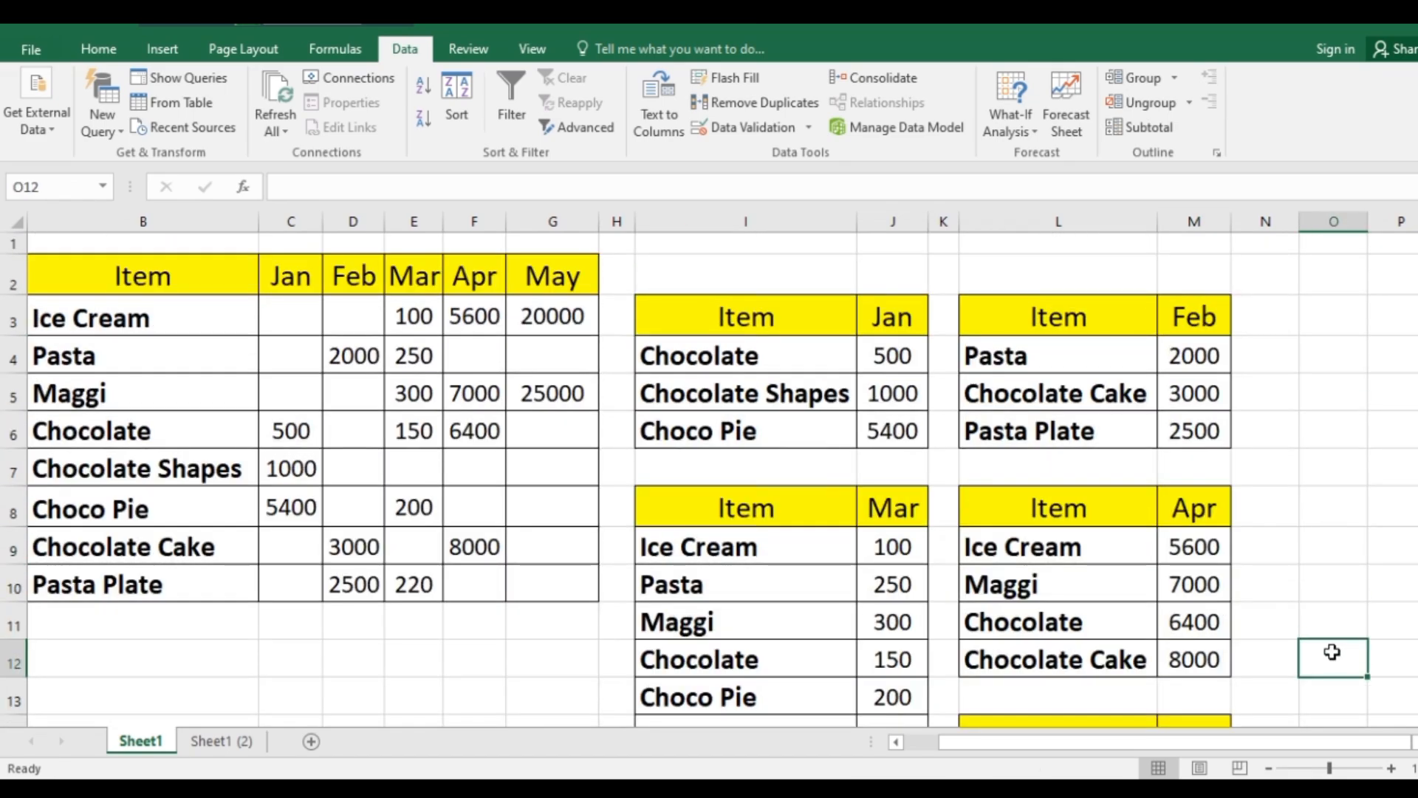